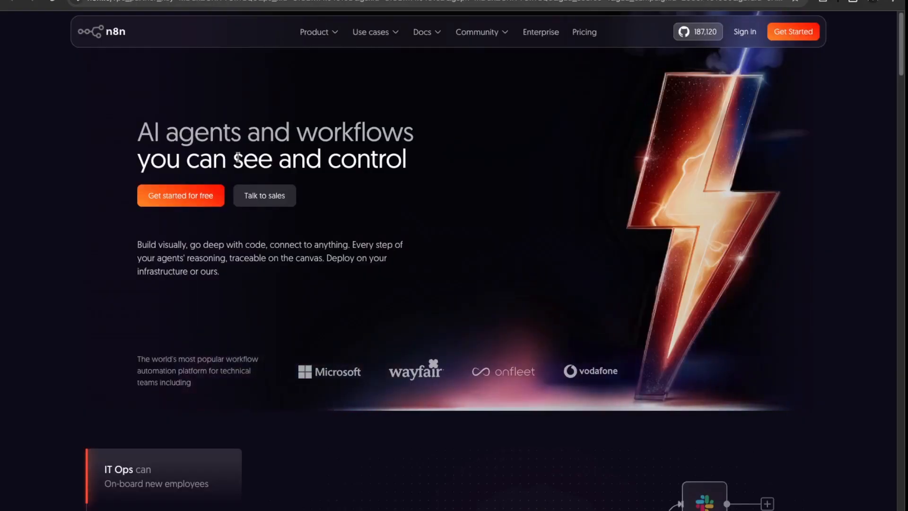
Sign up with a company e-mail, start the free 14-day trial, and enter the new workspace.
left_click(811, 32)
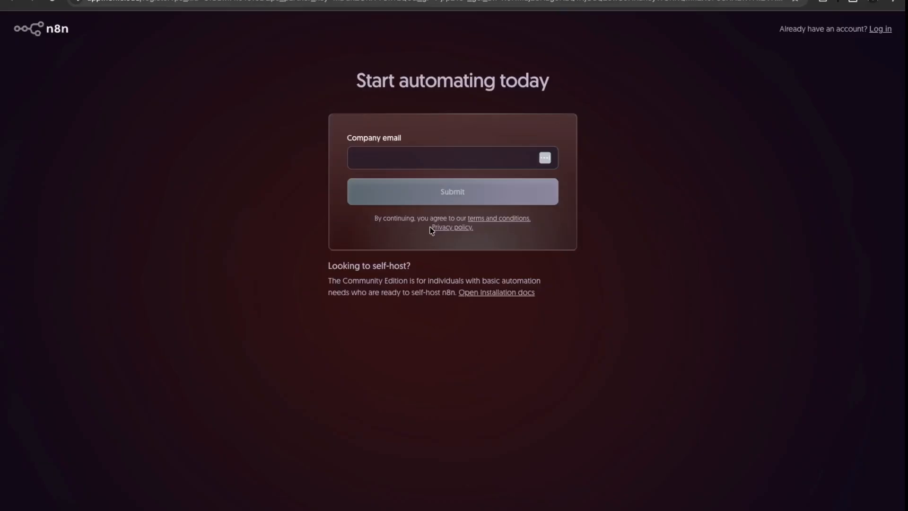
left_click(425, 156)
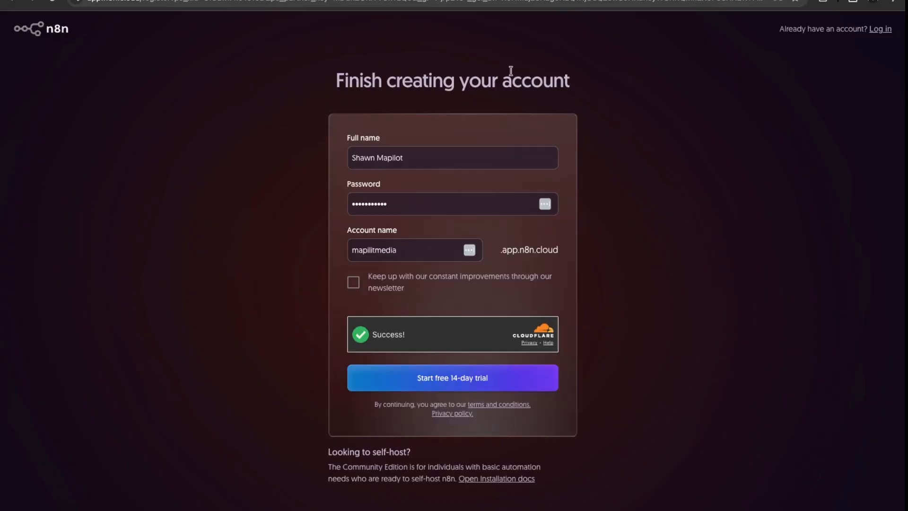
left_click(462, 385)
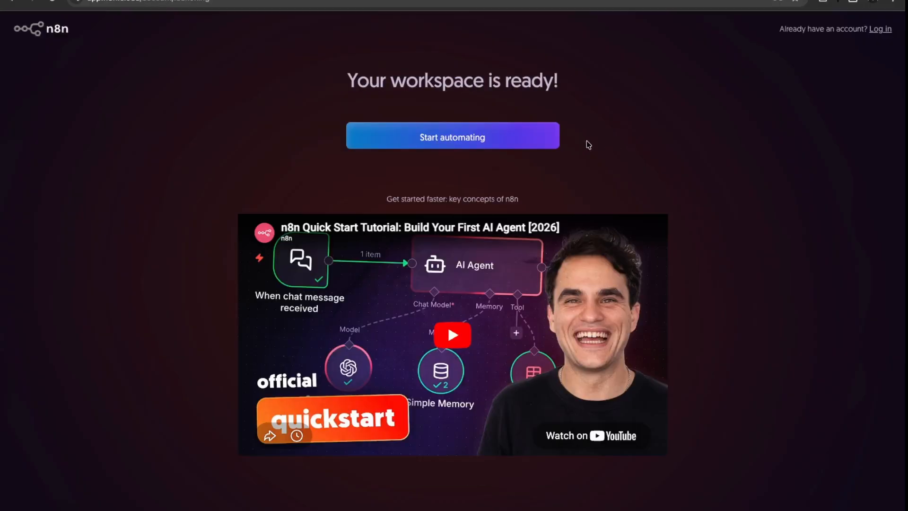
left_click(468, 143)
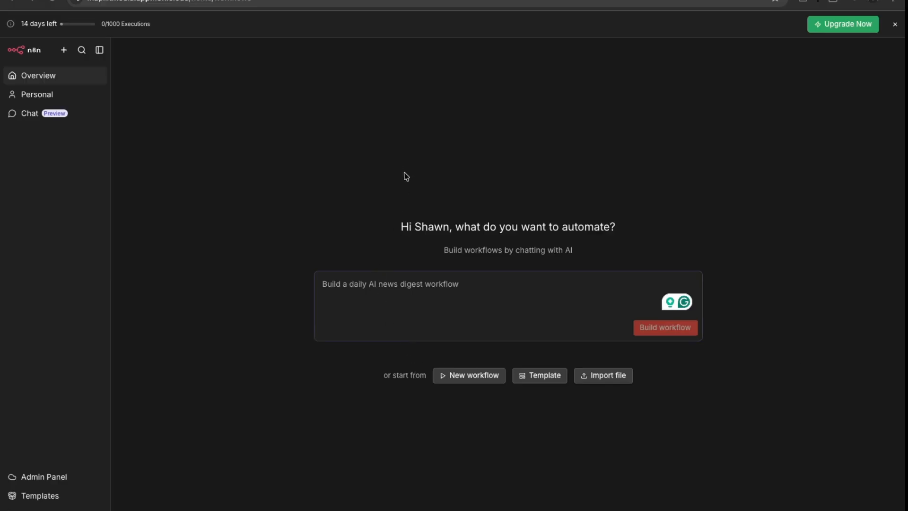
left_click(444, 304)
Create a new blank workflow from the Overview page.
left_click(481, 377)
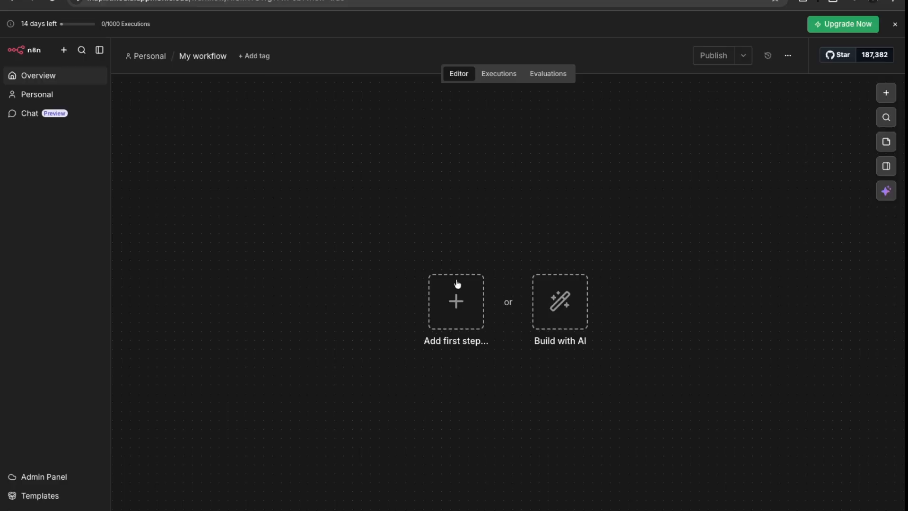
Add an On a schedule trigger set to Weeks interval, Sunday at 8am, as the first step.
left_click(459, 302)
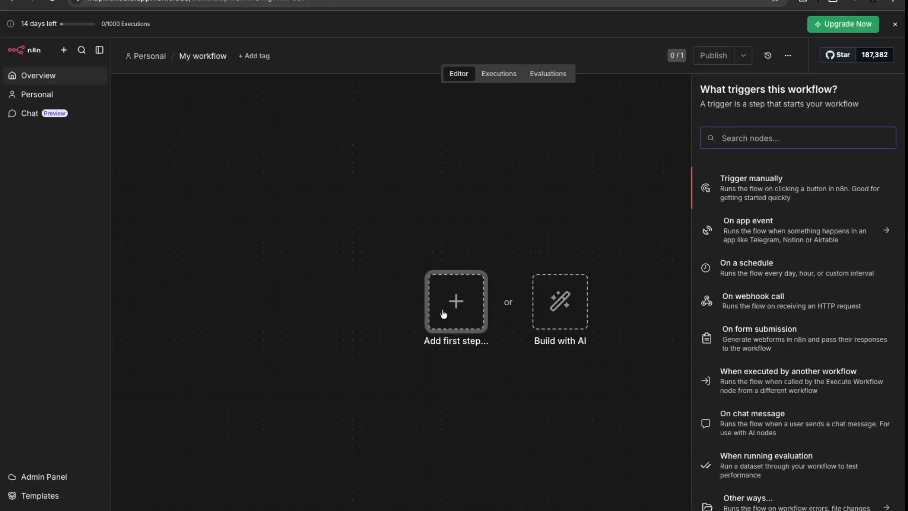
left_click(773, 277)
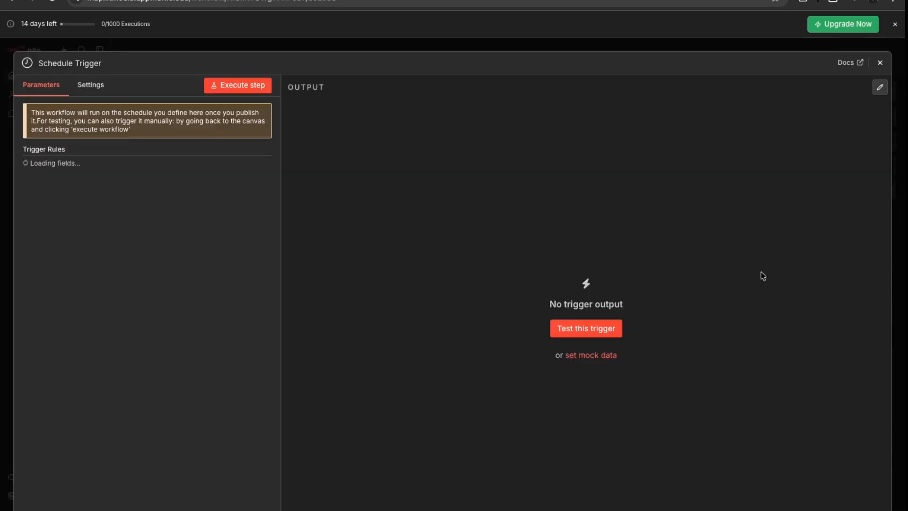
left_click(126, 187)
left_click(94, 273)
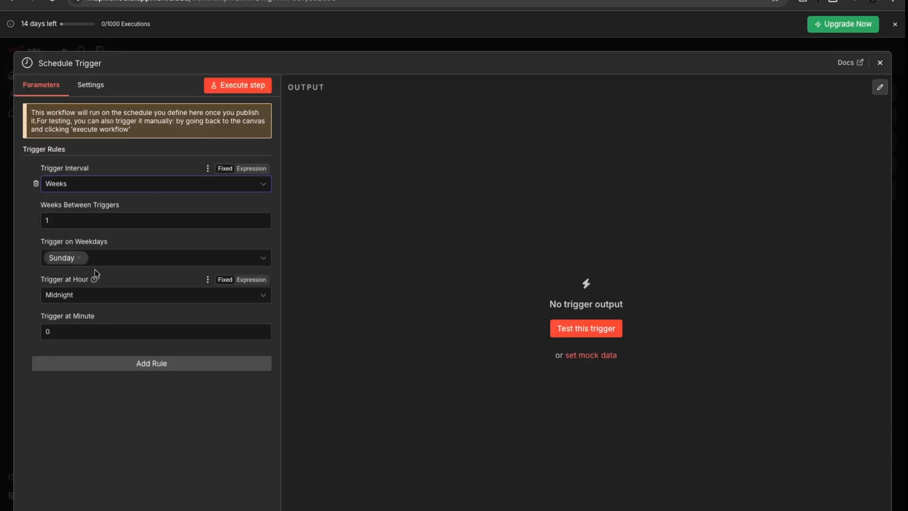
left_click(197, 298)
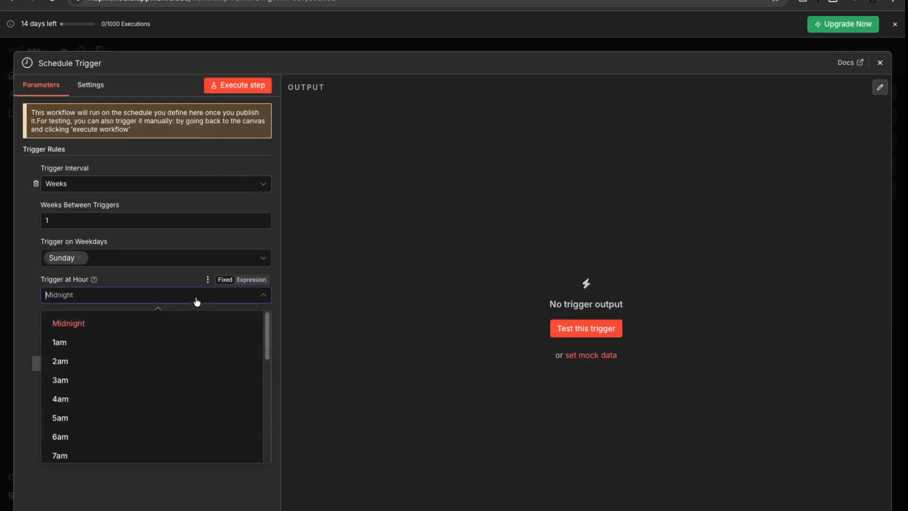
scroll(148, 411, "down", 3)
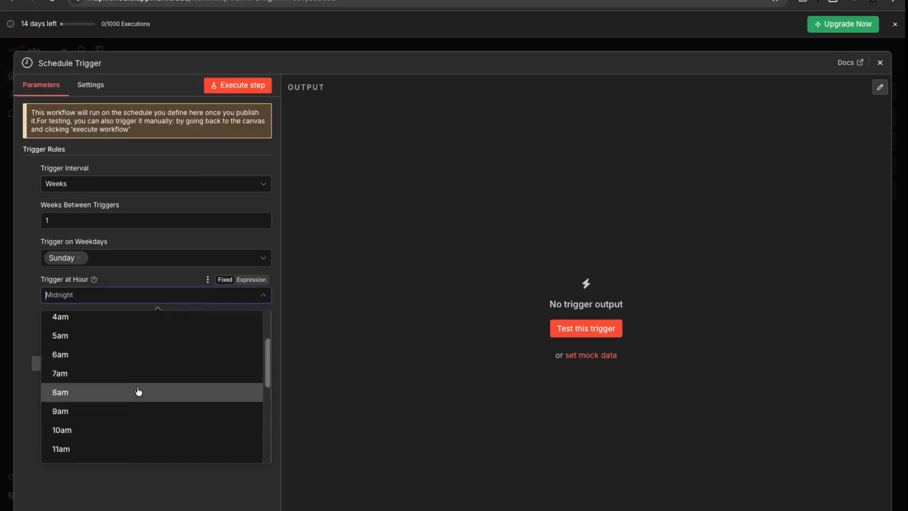
left_click(138, 391)
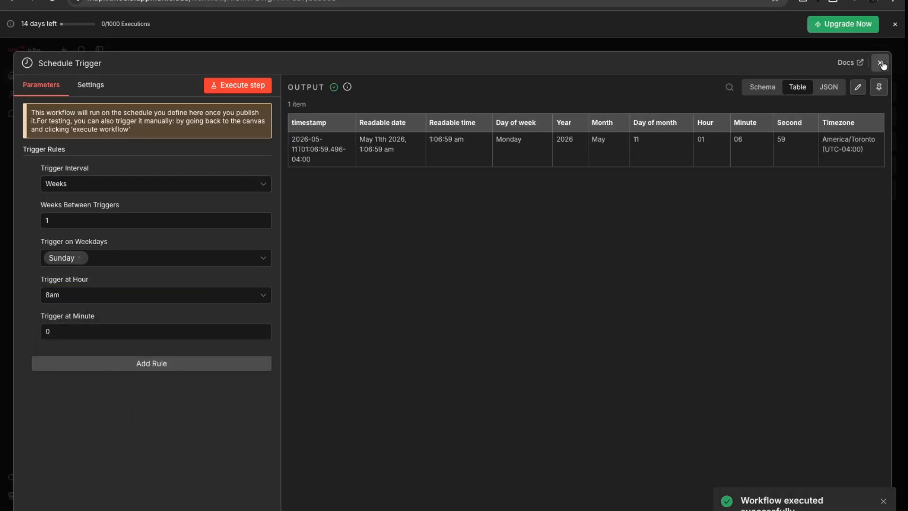
left_click(880, 63)
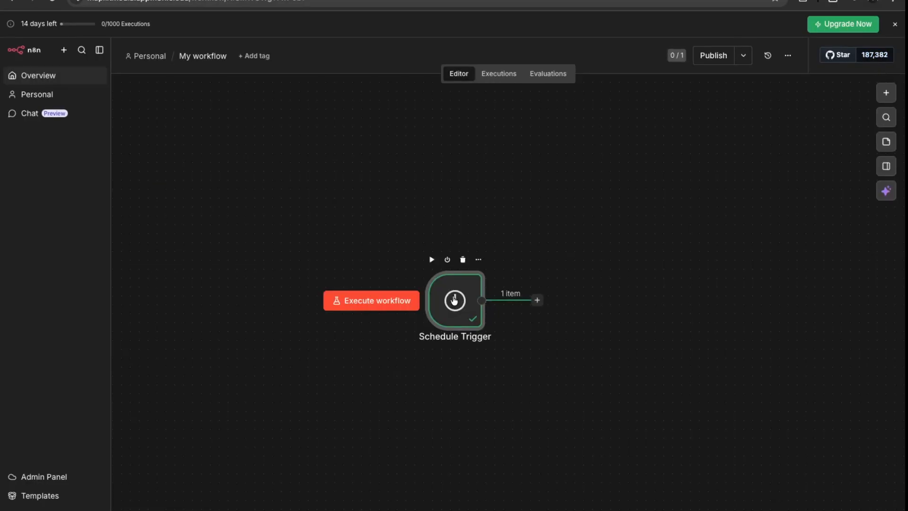
Search 'google' in the node picker after the Schedule Trigger and bring up the Google Sheets actions.
left_click(479, 260)
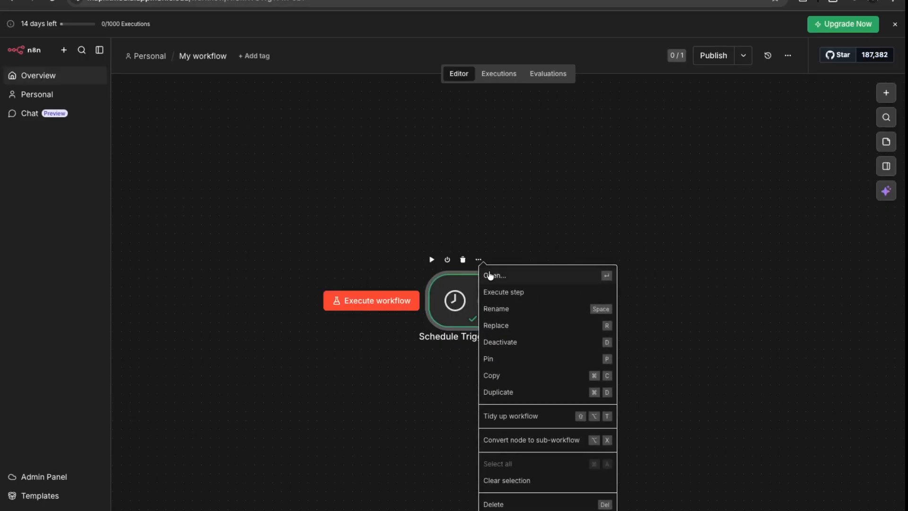
left_click(489, 275)
key("Escape")
left_click(537, 301)
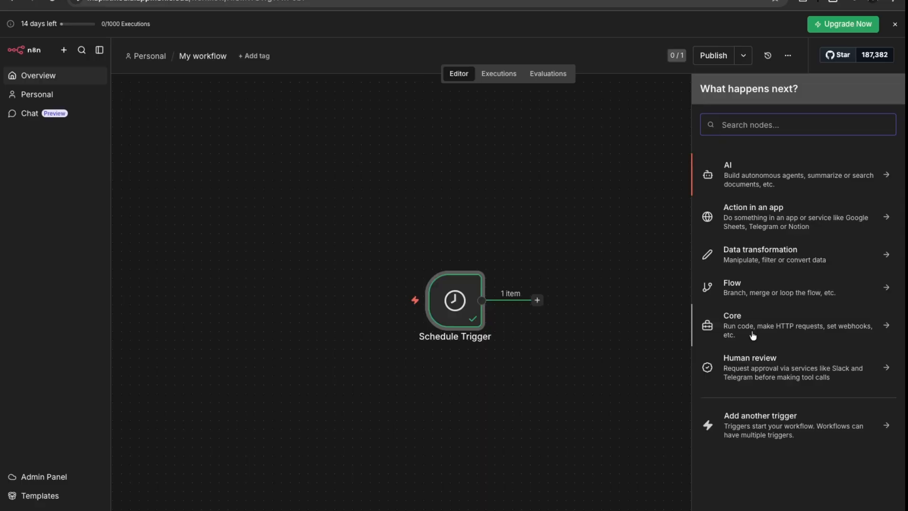
key("Escape")
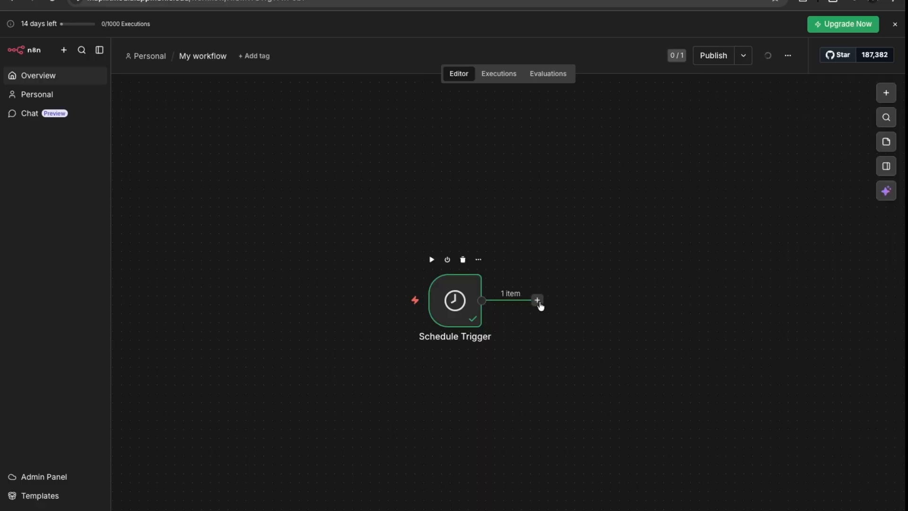
left_click(539, 303)
type("google")
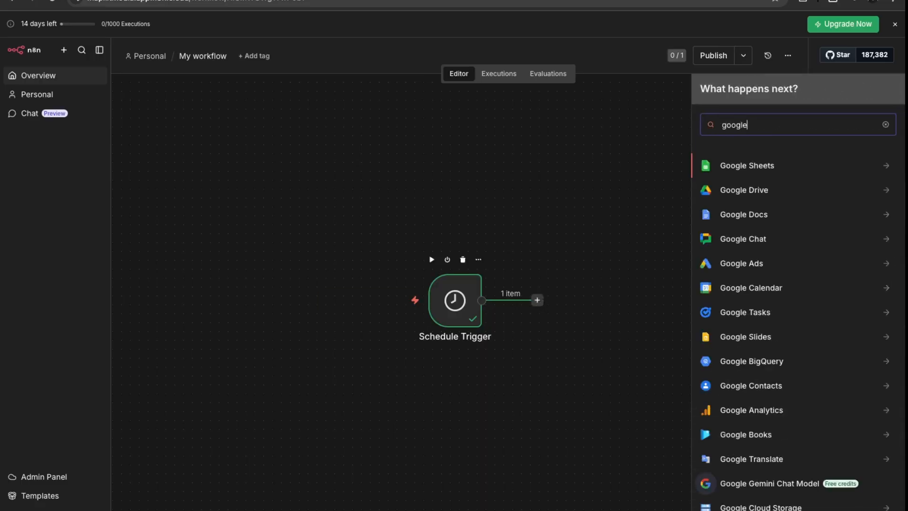
left_click(887, 166)
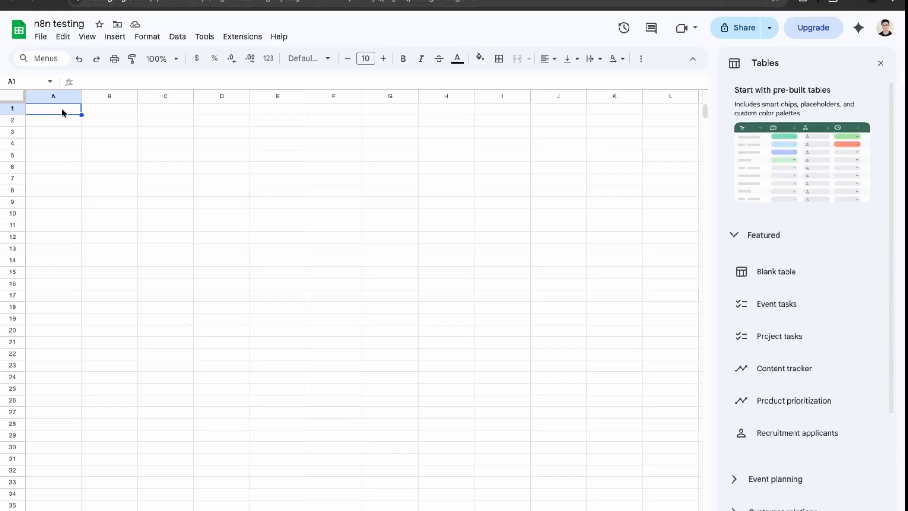
Enter the headers Email, Name and Responded in cells A1:C1.
type("N")
key("BackSpace")
type("EMa")
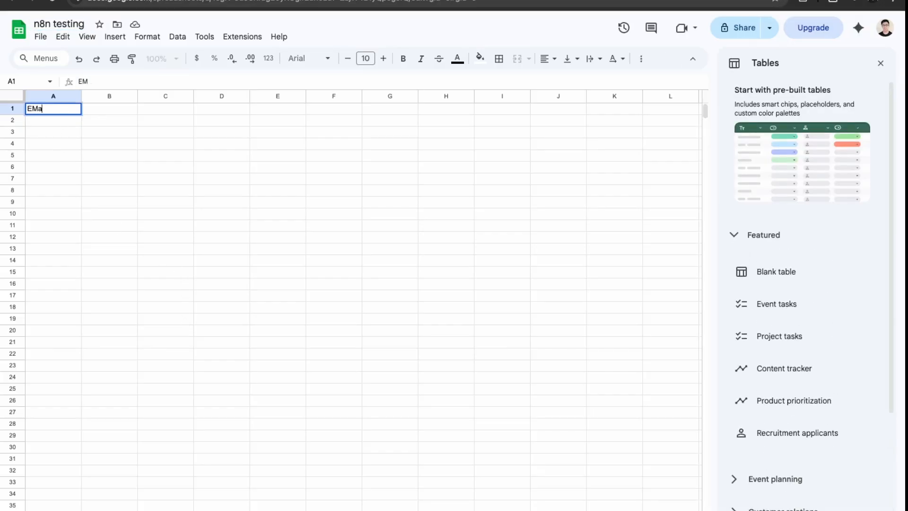
key("BackSpace")
key("BackSpace")
type("mail")
key("Tab")
type("Name")
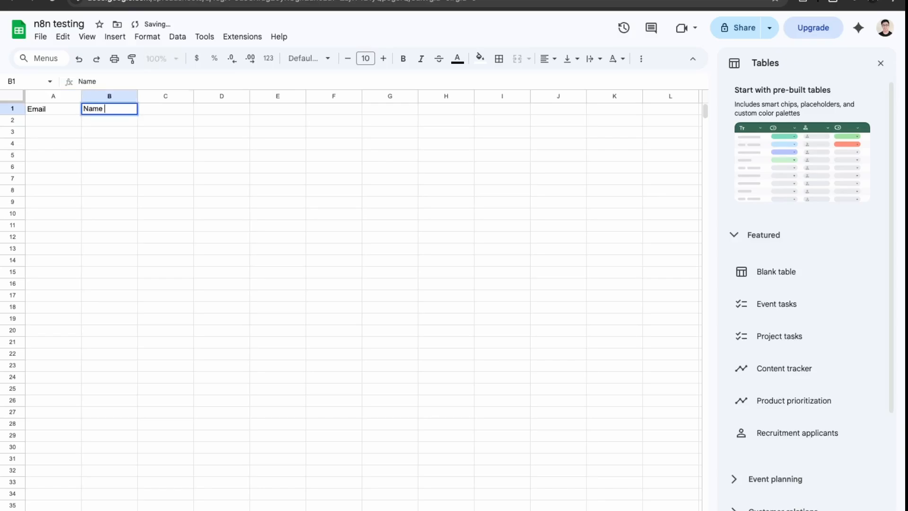
key("Tab")
type("Res")
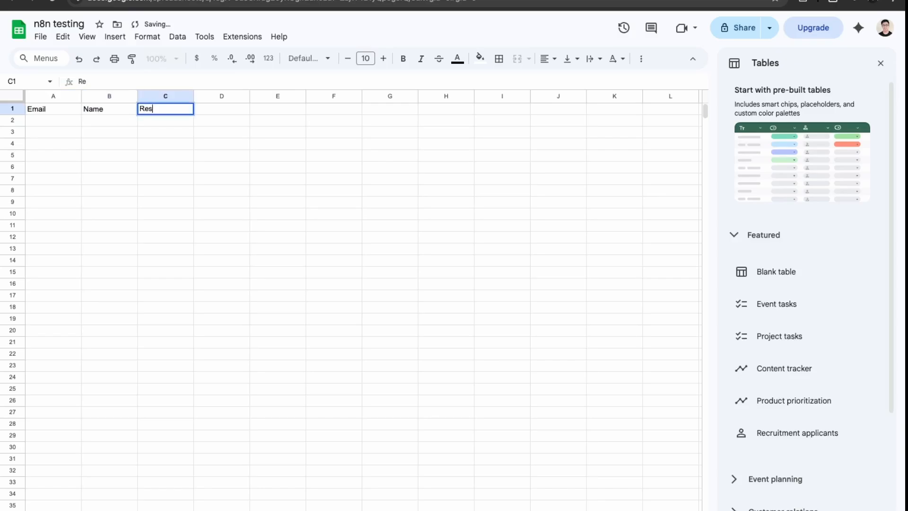
type("ponded")
key("Return")
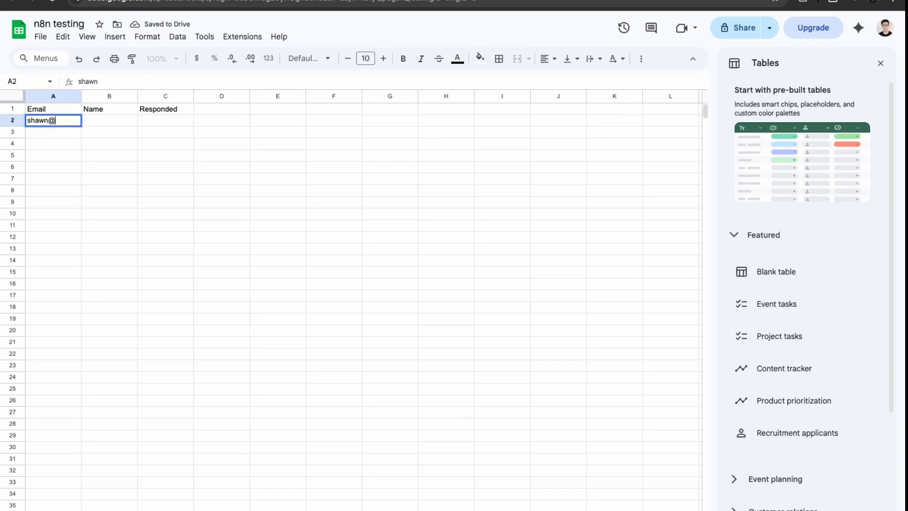
Fill row 2 with the contact's e-mail, the contact's name, and Responded value No.
key("Tab")
type("Shawn")
key("Tab")
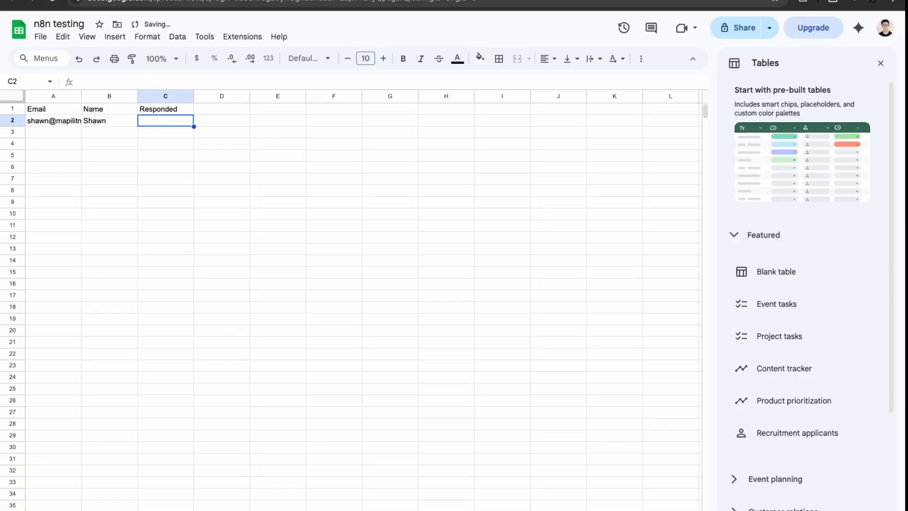
type("No")
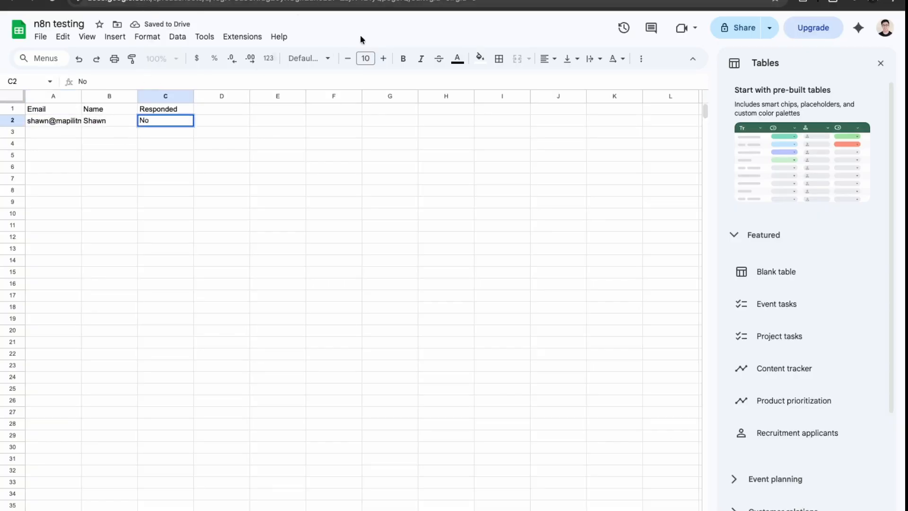
key("Return")
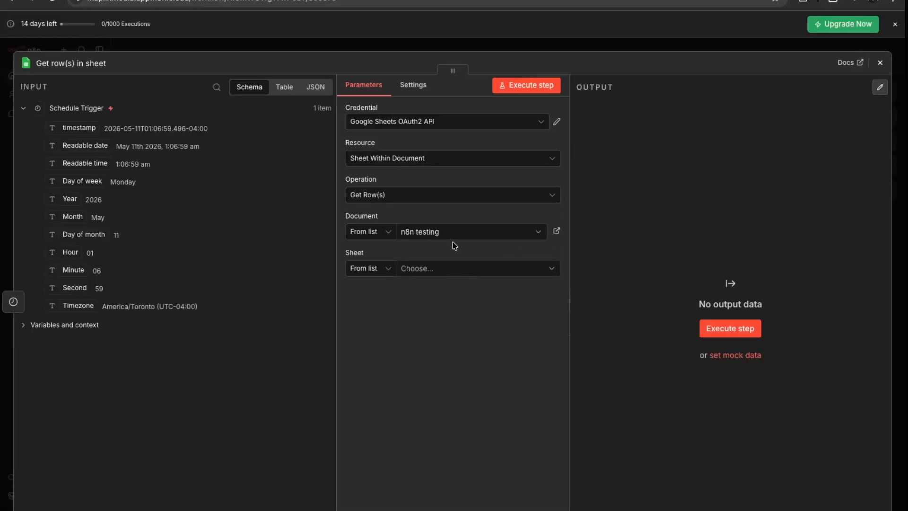
Point the Get row(s) in sheet step at Sheet1 and execute it to fetch the sample row.
left_click(426, 270)
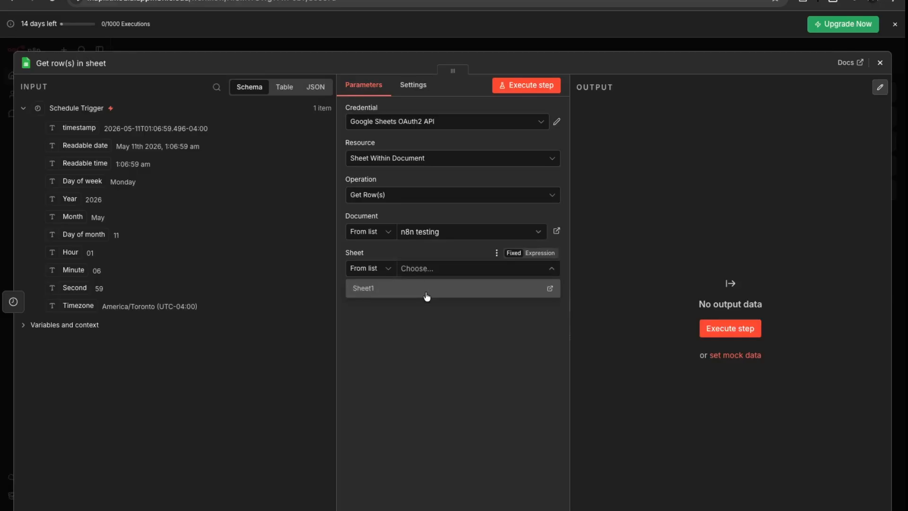
left_click(425, 295)
left_click(535, 88)
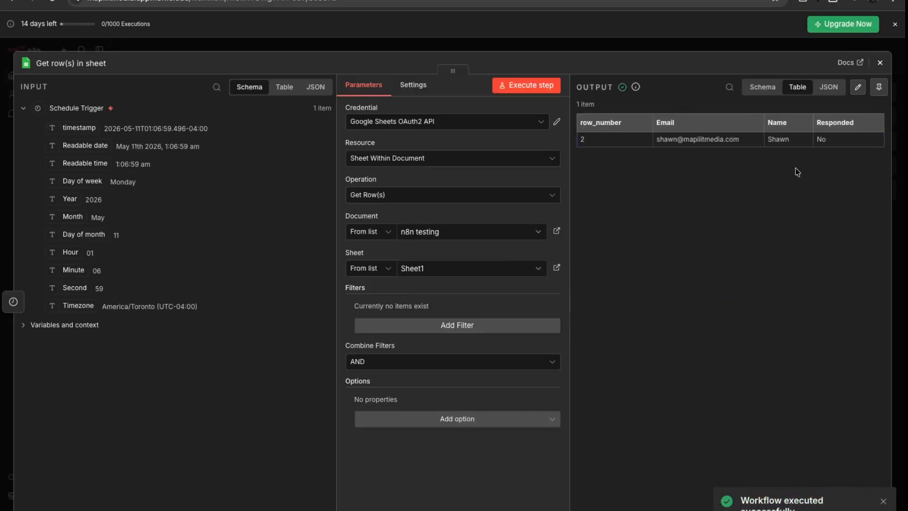
left_click(880, 62)
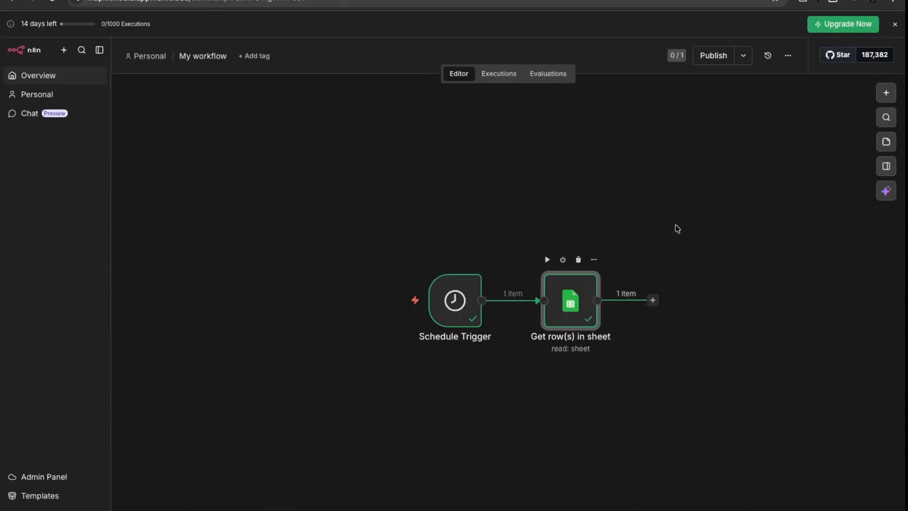
Add a Filter step with the condition Responded is equal to No and execute it to test.
left_click(652, 299)
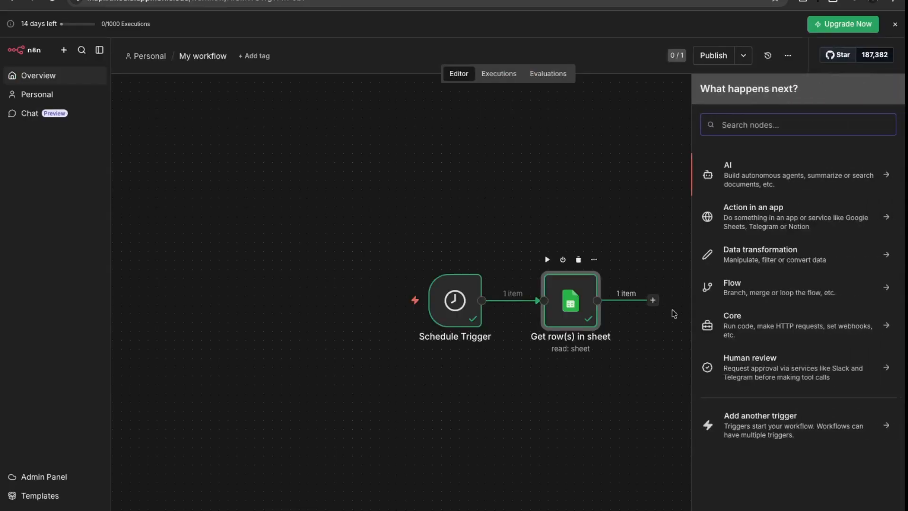
left_click(753, 260)
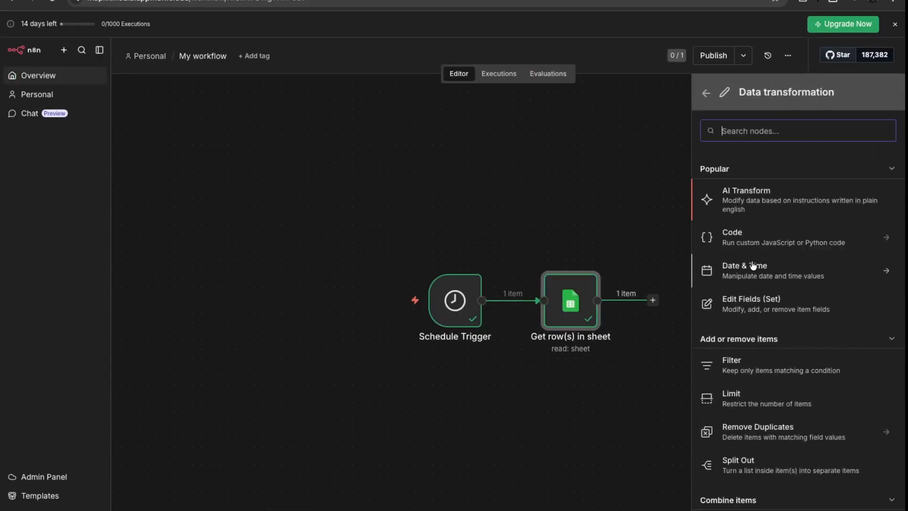
left_click(766, 369)
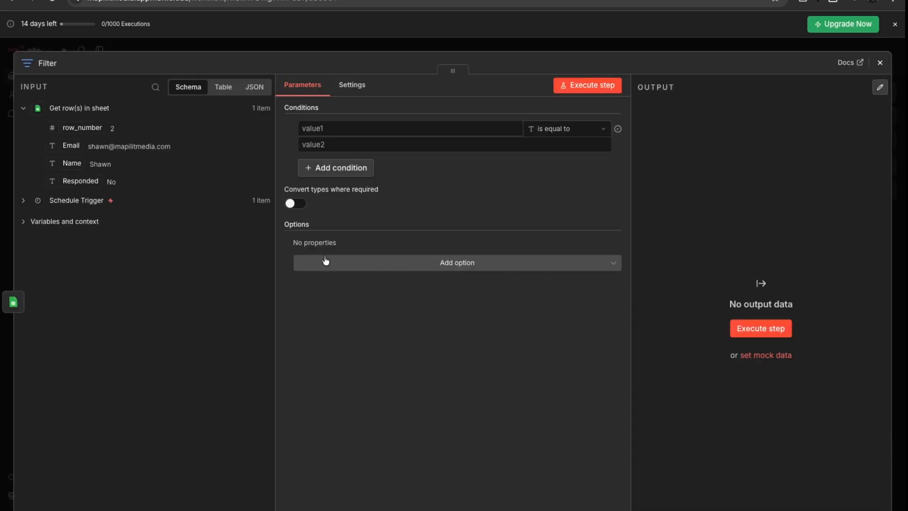
left_click_drag(75, 185, 416, 130)
left_click(336, 148)
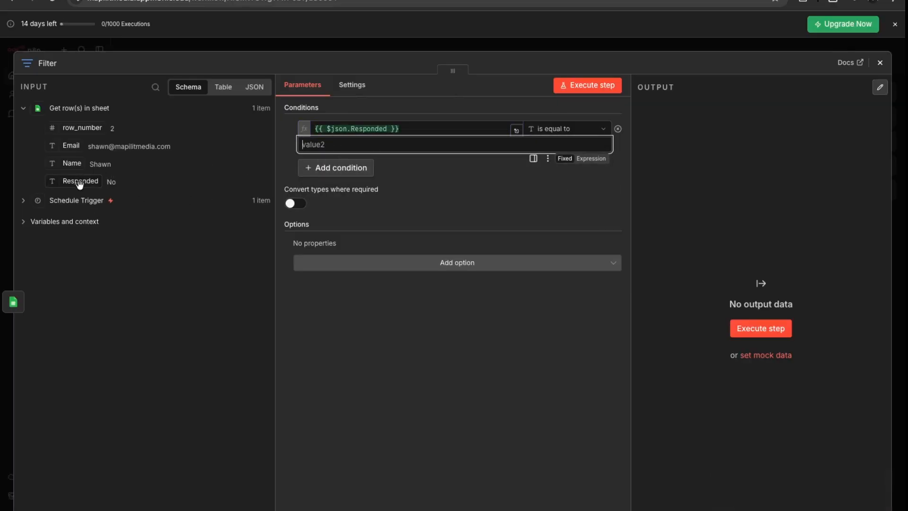
type("No")
left_click(608, 85)
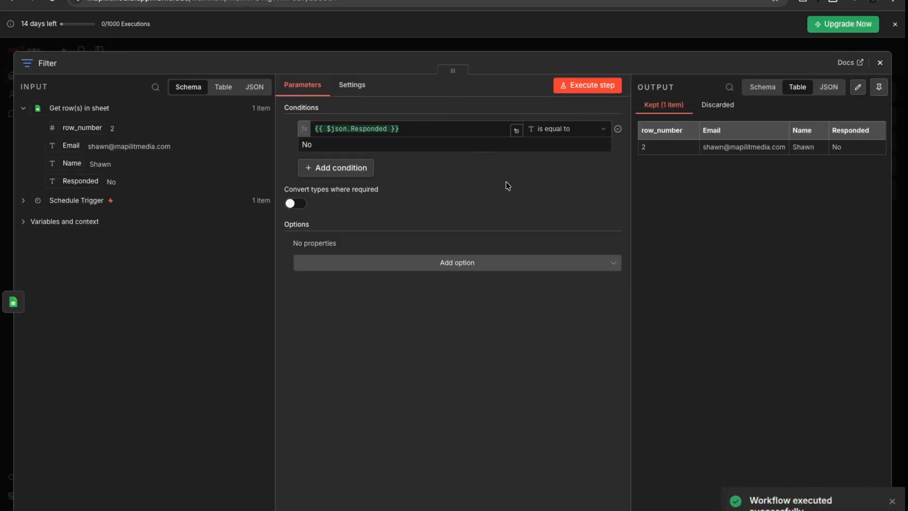
left_click(880, 62)
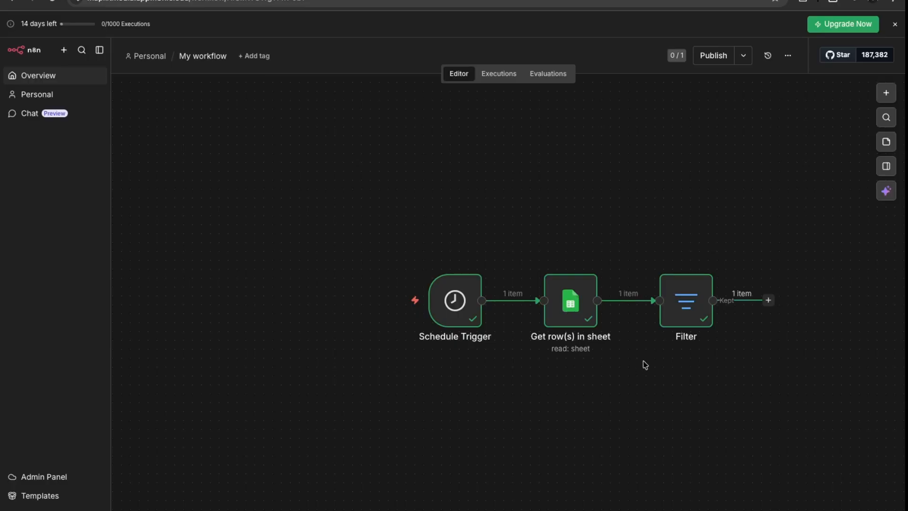
Add an AI Agent step after the Filter with the prompt source set to Define below.
left_click(768, 300)
left_click(782, 178)
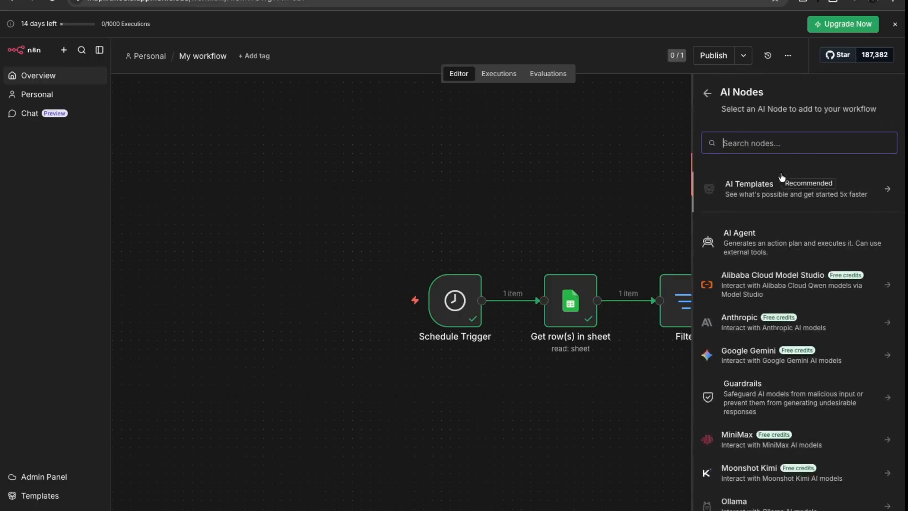
left_click(730, 245)
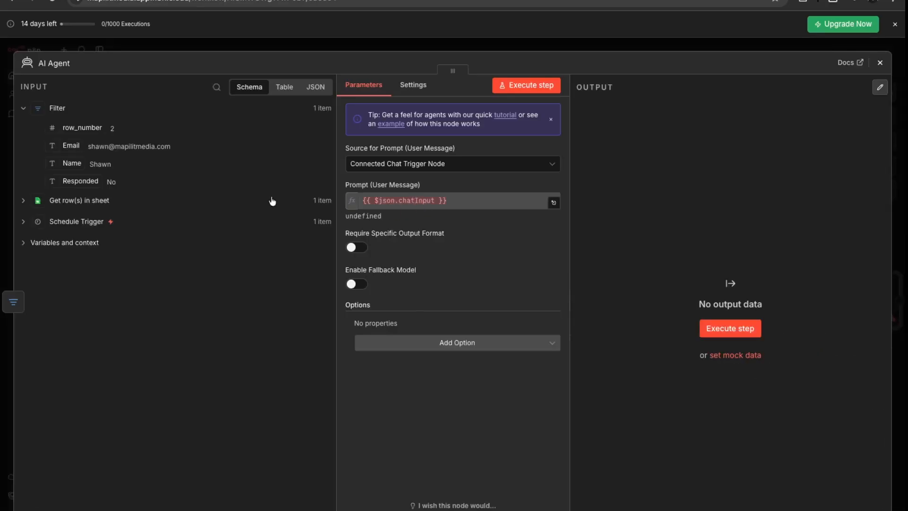
left_click(428, 166)
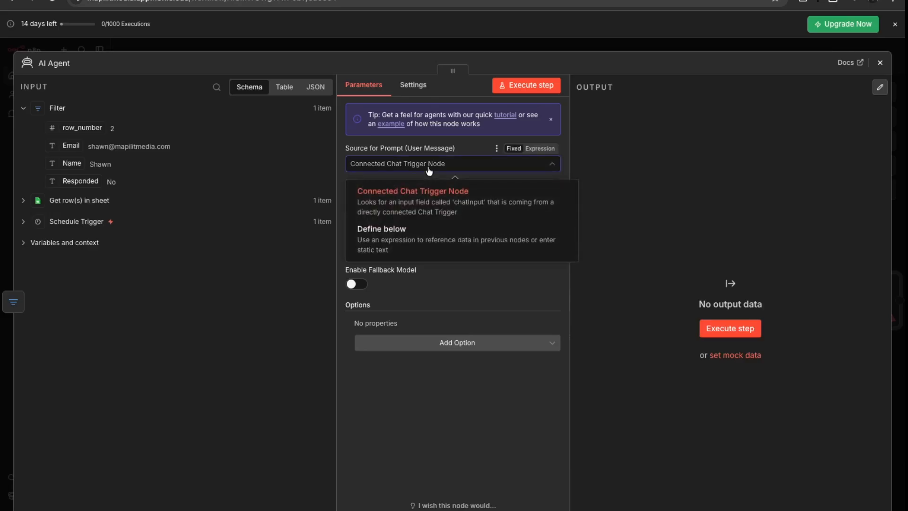
left_click(419, 230)
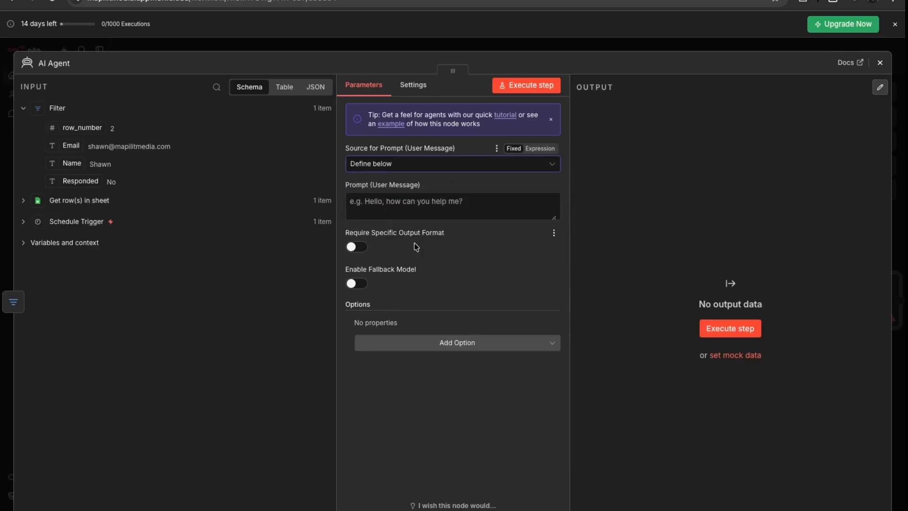
Write a prompt asking for a follow-up email to the row's Name, noting no reply to my last email.
left_click(402, 202)
type("Gene")
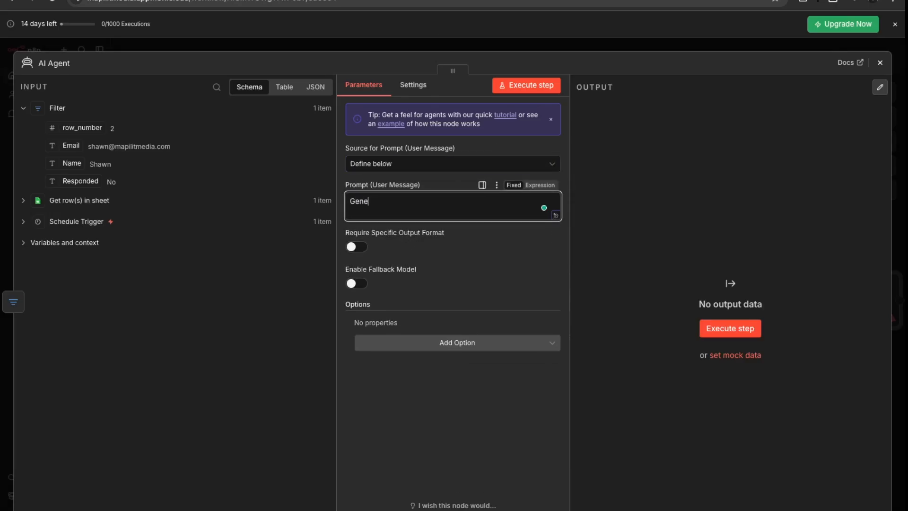
type("rate a f")
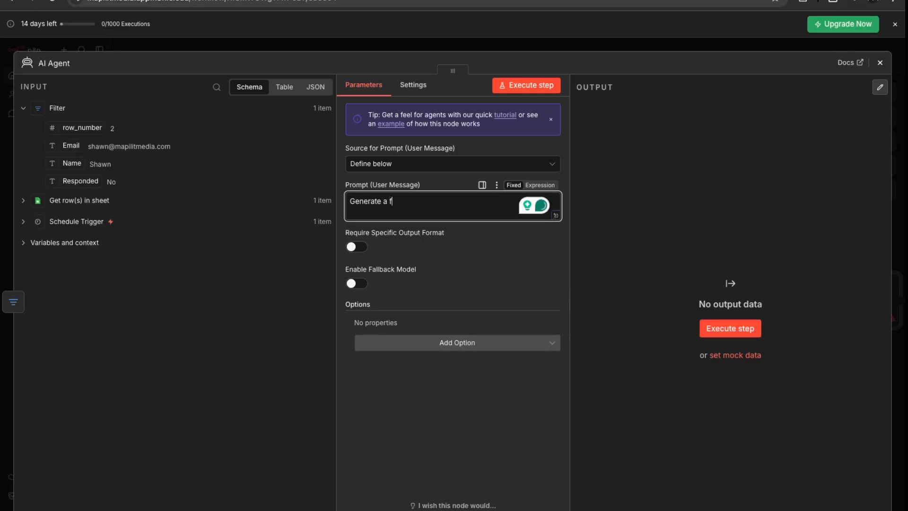
type("ollow up email for")
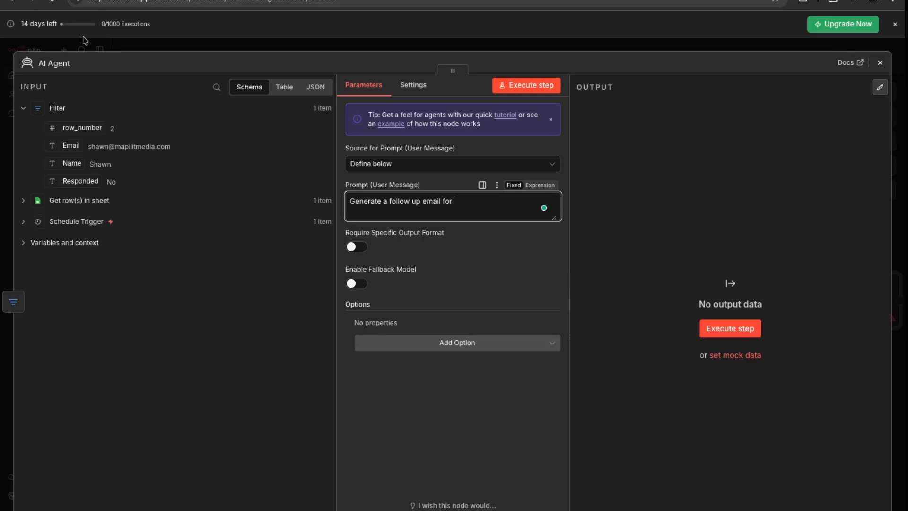
left_click(68, 165)
left_click_drag(68, 164, 482, 204)
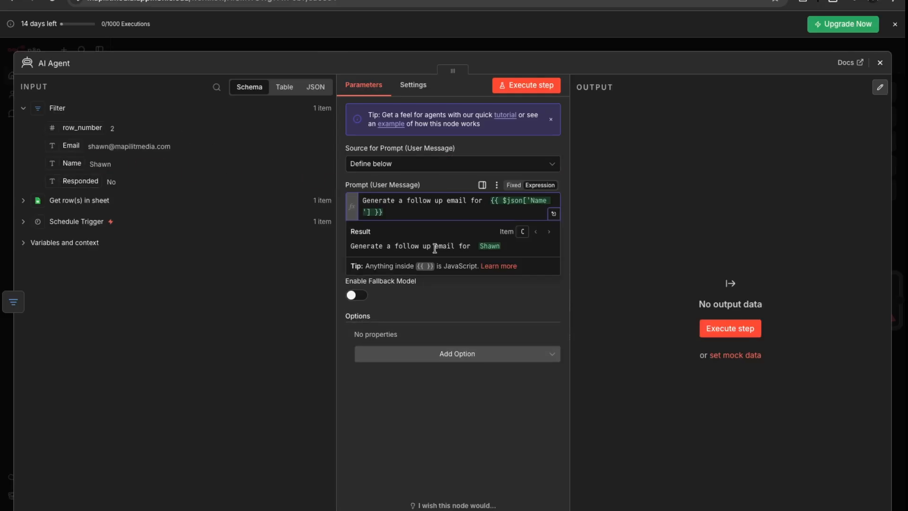
type("that they hav")
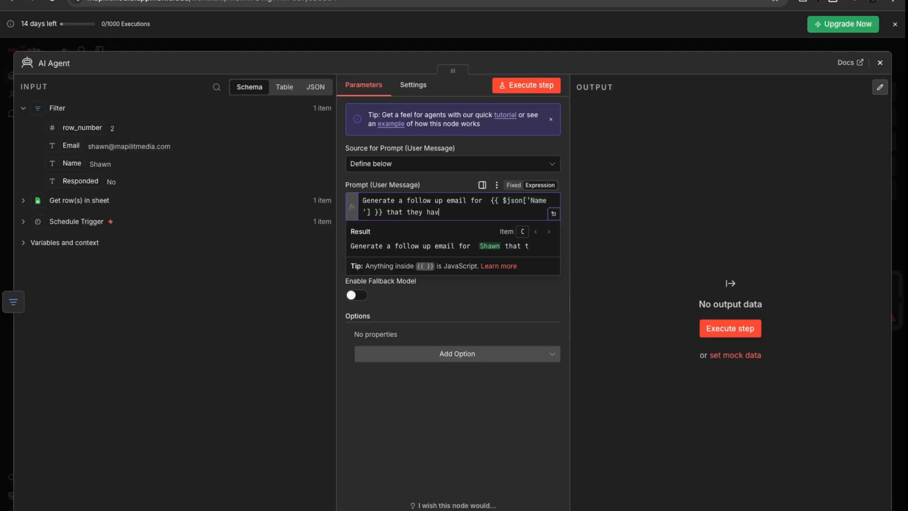
type("e not respo")
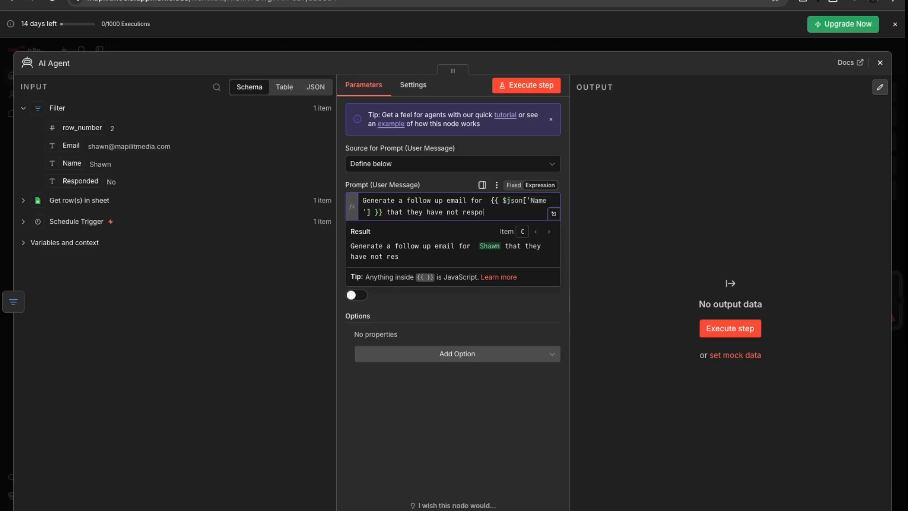
type("nded to my last email.")
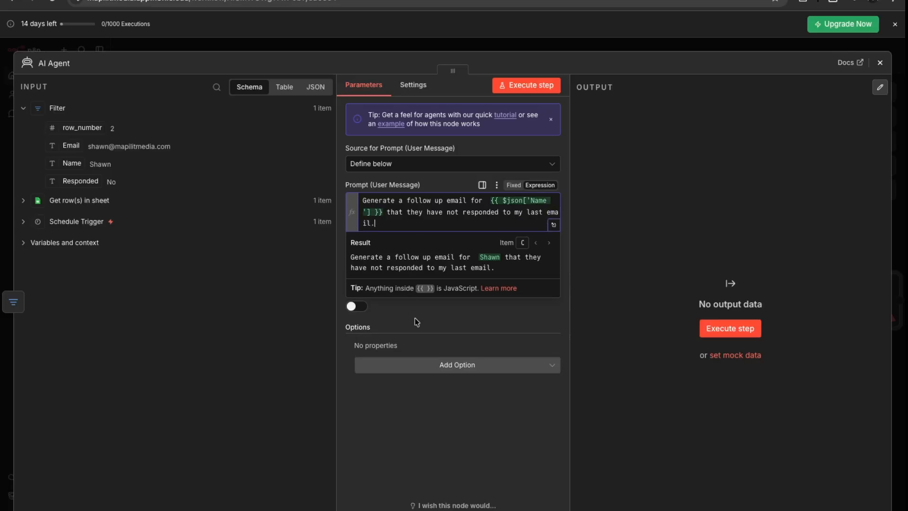
Replace the default system message with one asking for concise, professional customer emails.
left_click(454, 368)
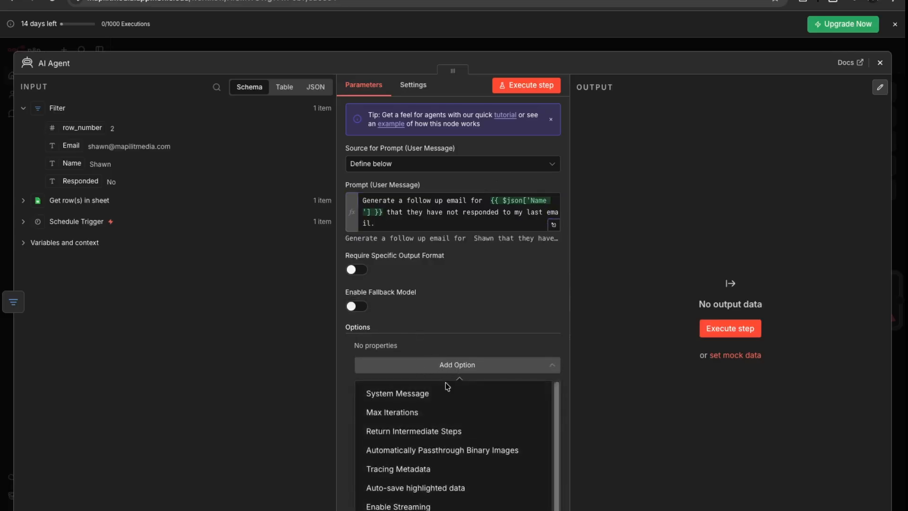
left_click(435, 393)
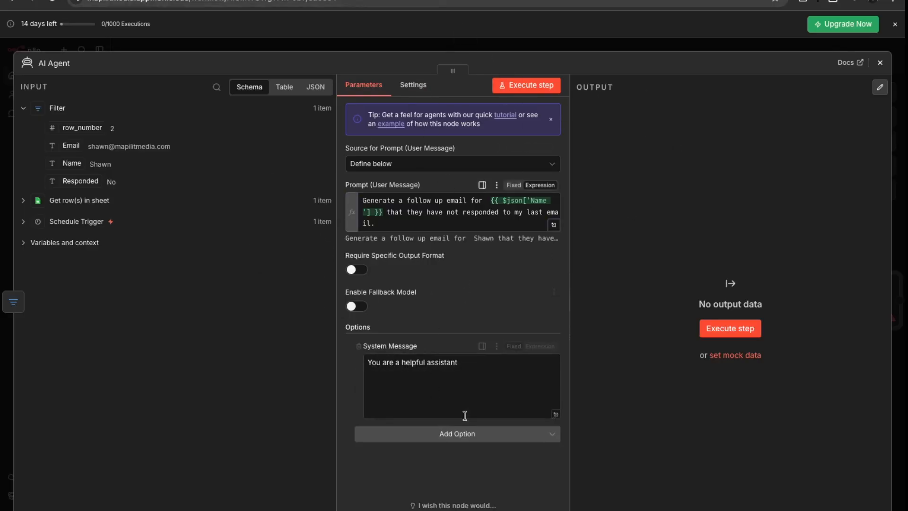
left_click(469, 362)
left_click_drag(469, 362, 339, 358)
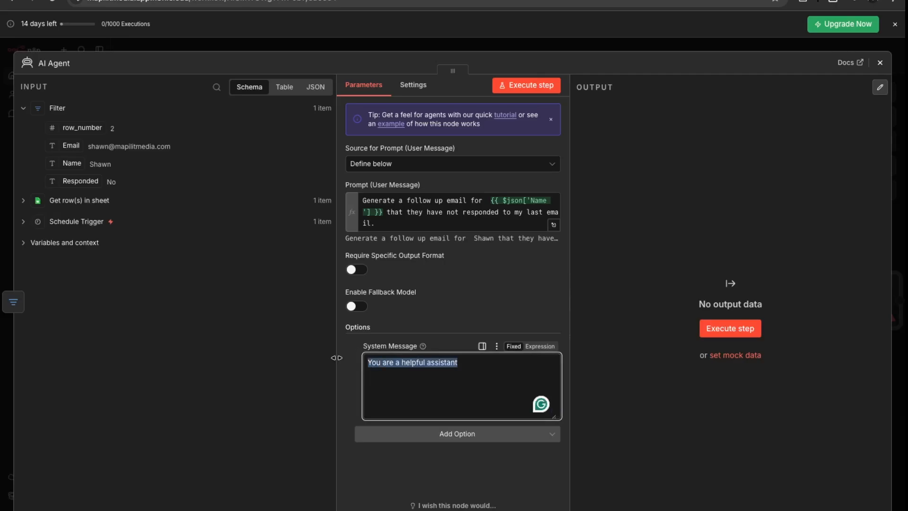
type("You")
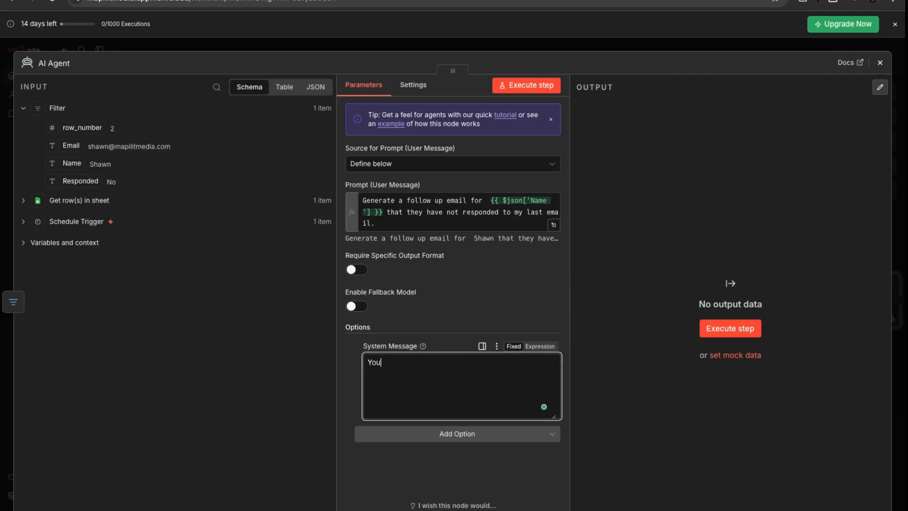
type(" are a professional customer service agent,")
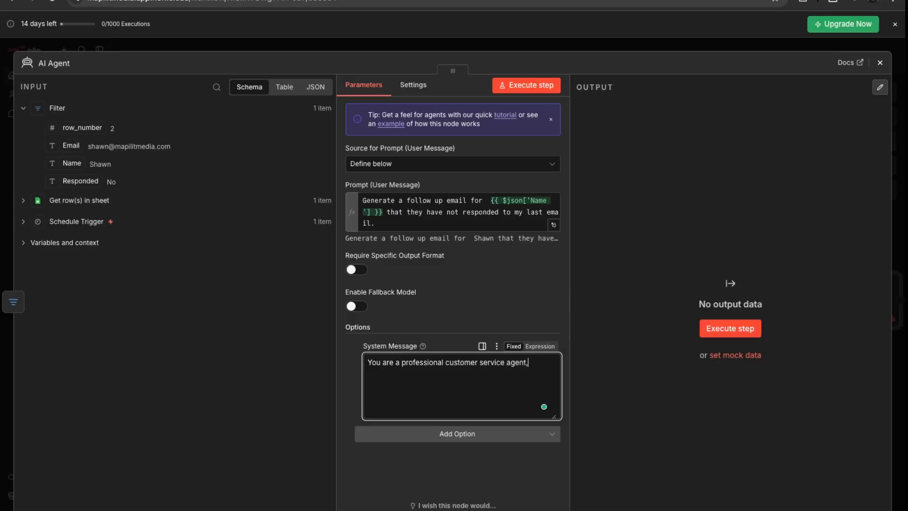
type("emails concise and prog")
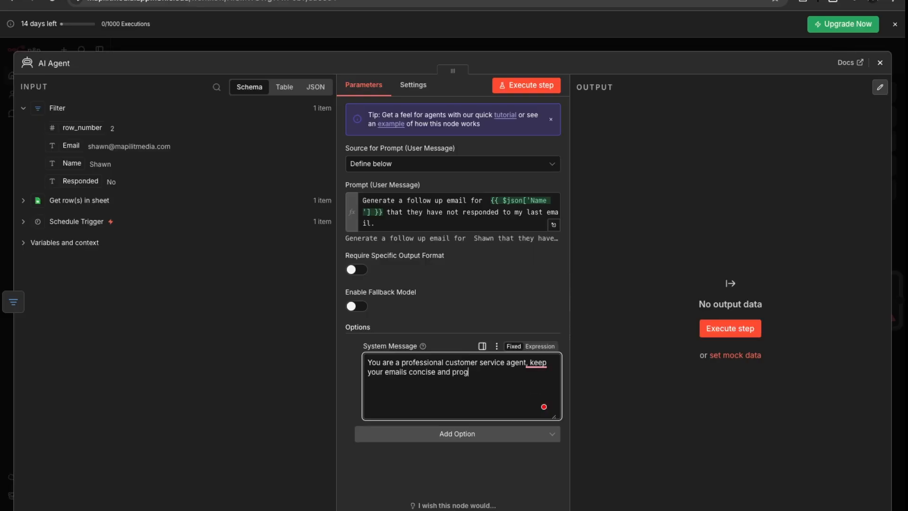
type("es")
key("BackSpace")
key("BackSpace")
key("BackSpace")
type("fessional.")
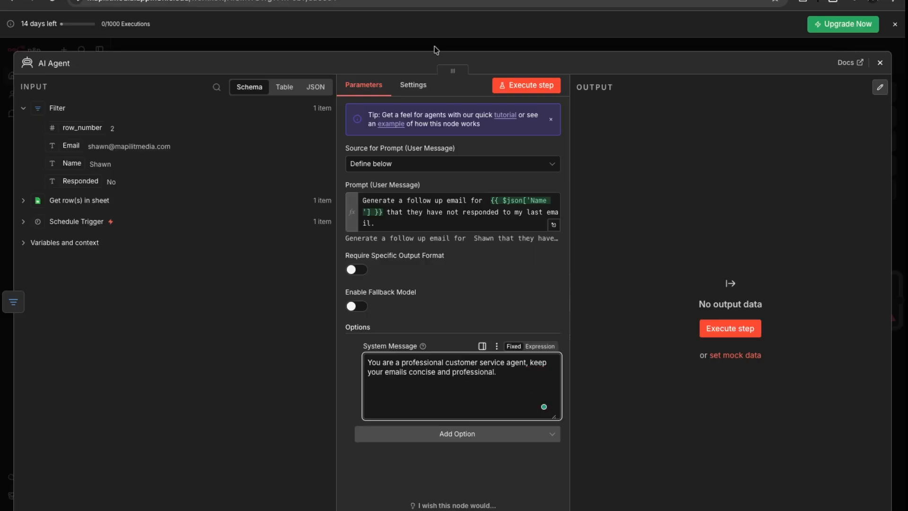
left_click(482, 433)
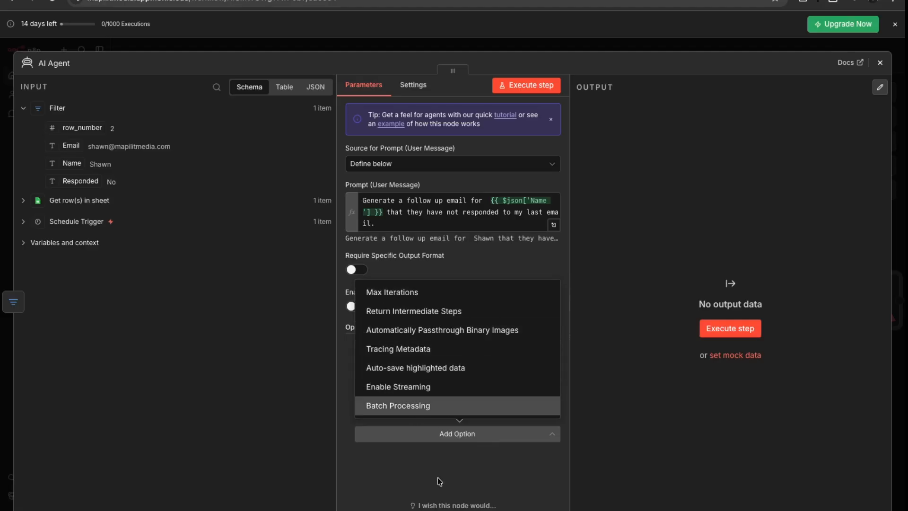
left_click(475, 480)
Attach an OpenAI Chat Model using gpt-5-mini as the AI Agent's chat model.
key("Escape")
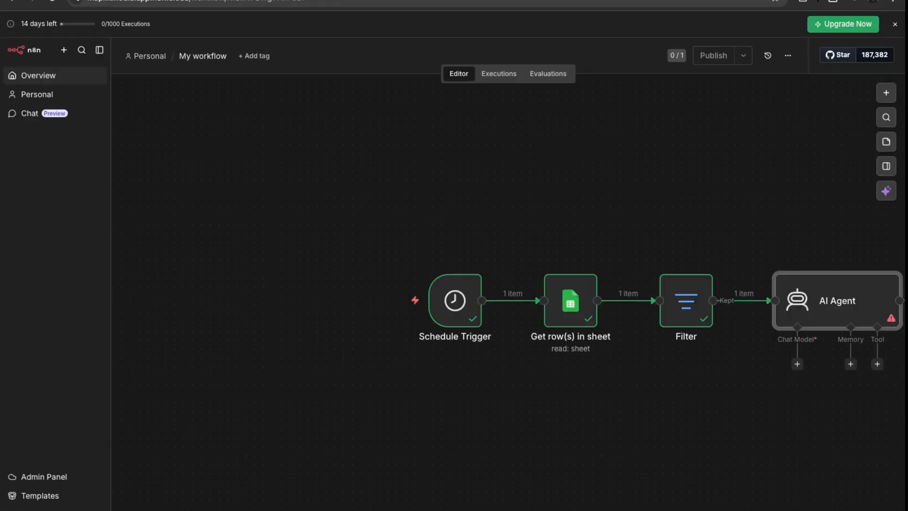
left_click(796, 363)
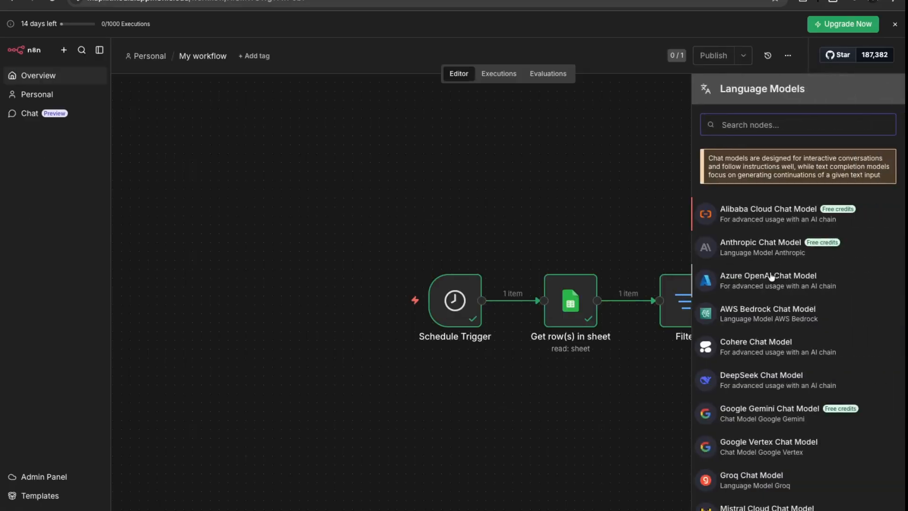
scroll(751, 401, "down", 3)
scroll(752, 401, "down", 4)
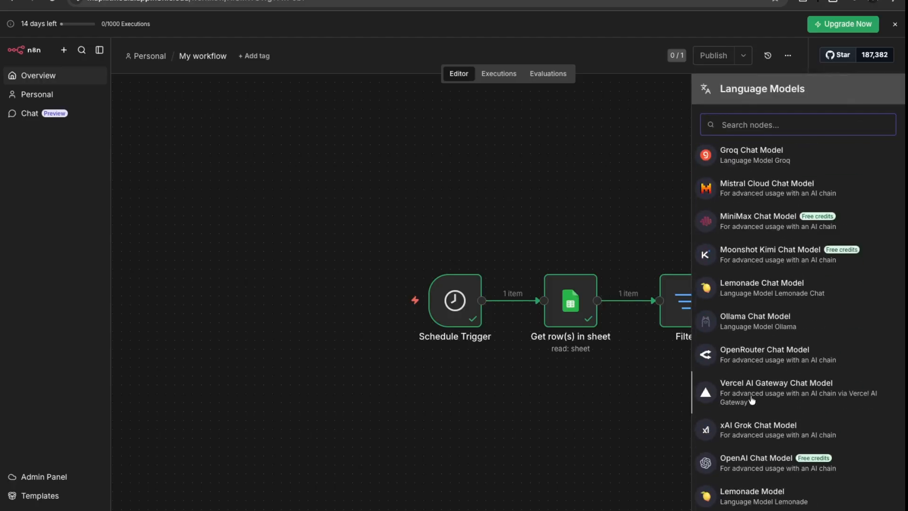
left_click(756, 458)
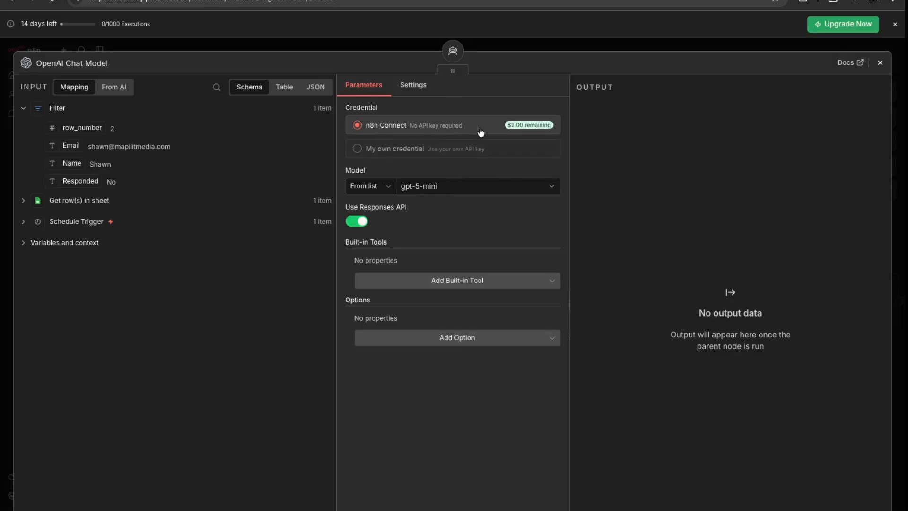
left_click(491, 186)
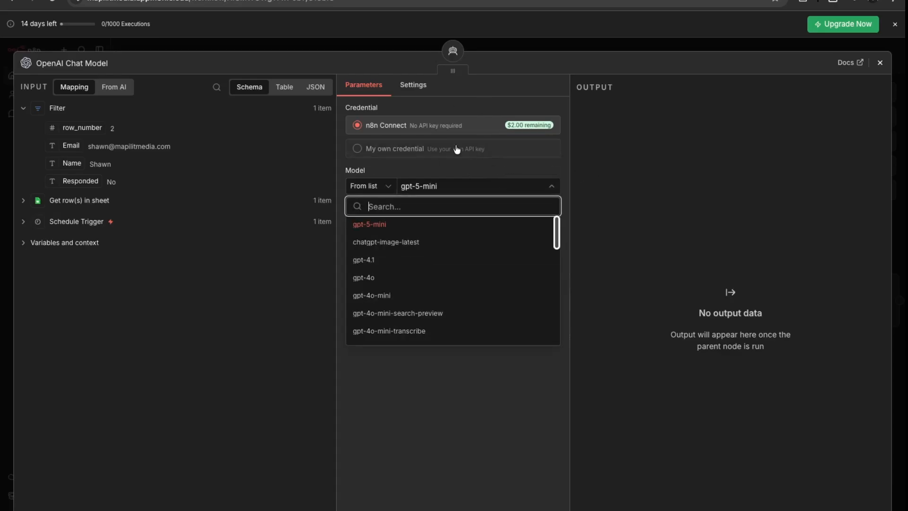
left_click(444, 169)
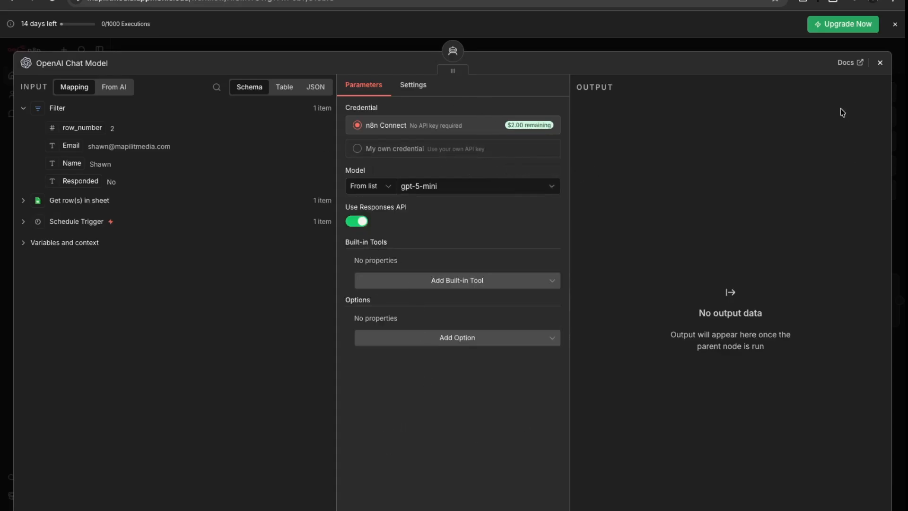
left_click(879, 63)
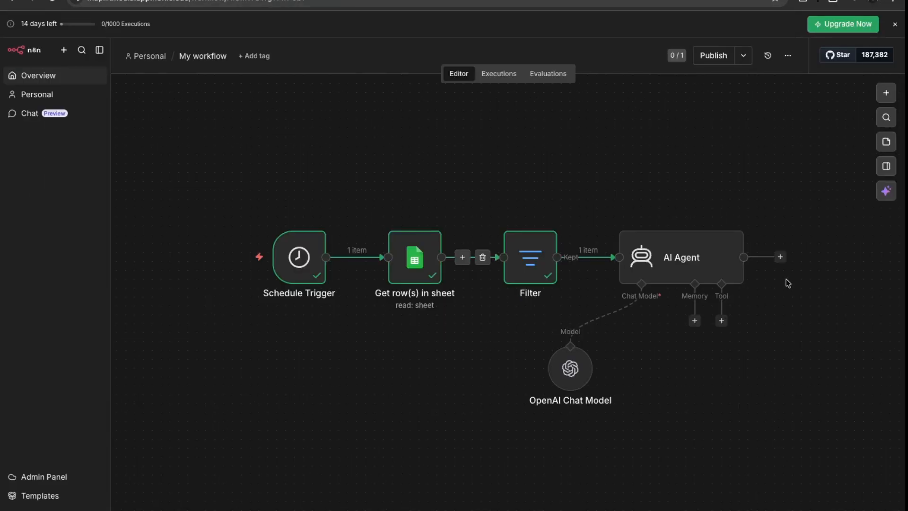
Add a Gmail Send a message step after the AI Agent, connected to the Google account.
left_click(779, 257)
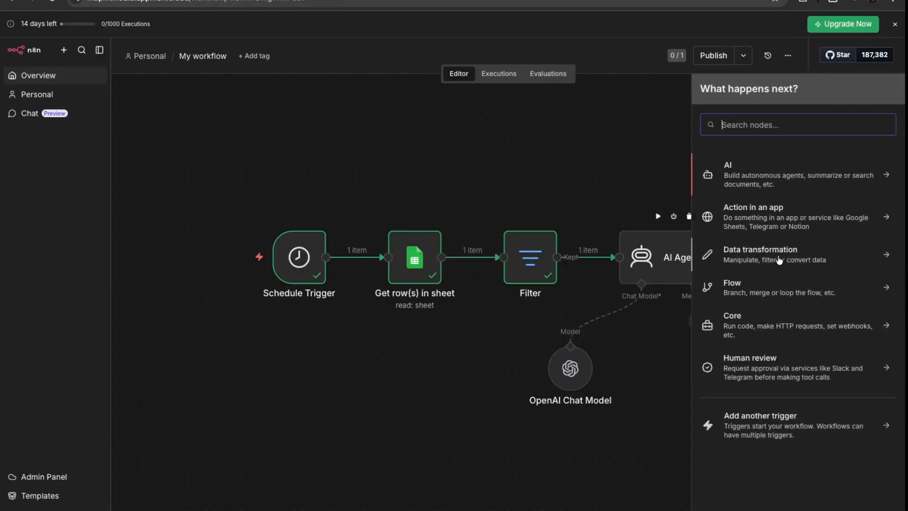
type("gmail")
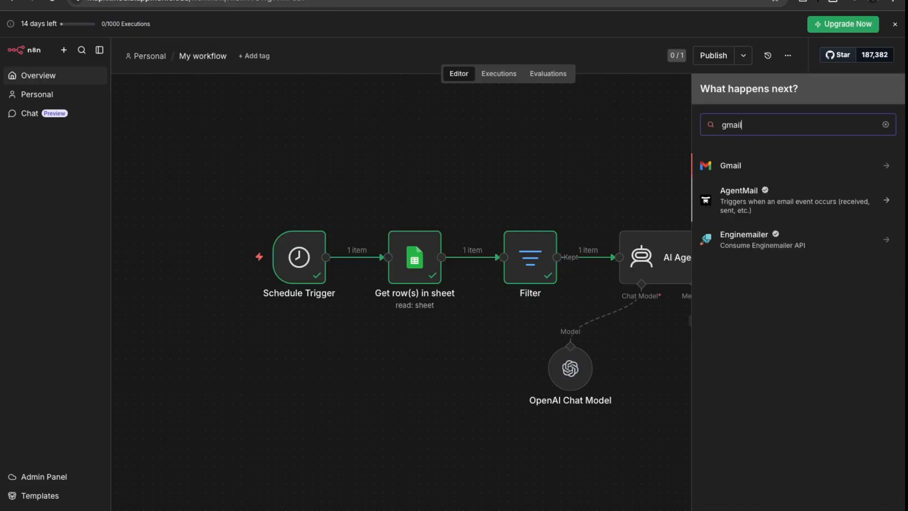
key("Return")
left_click(756, 371)
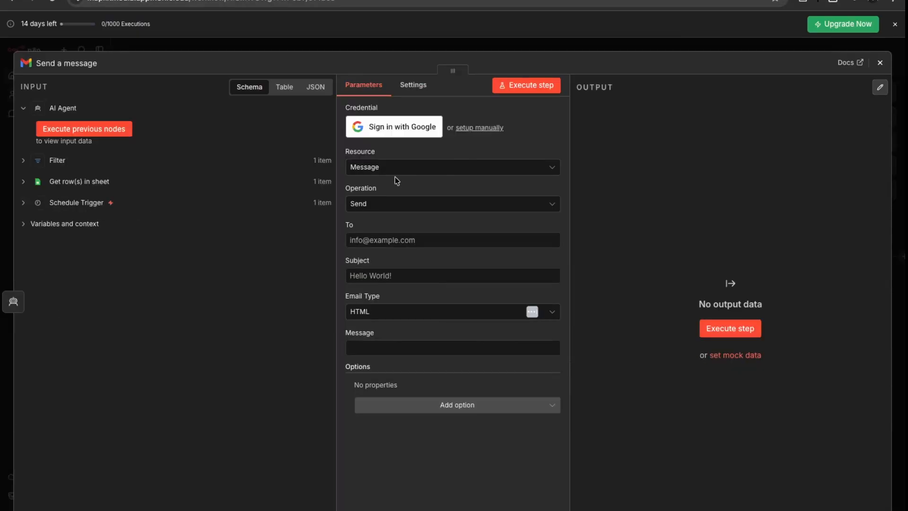
left_click(413, 135)
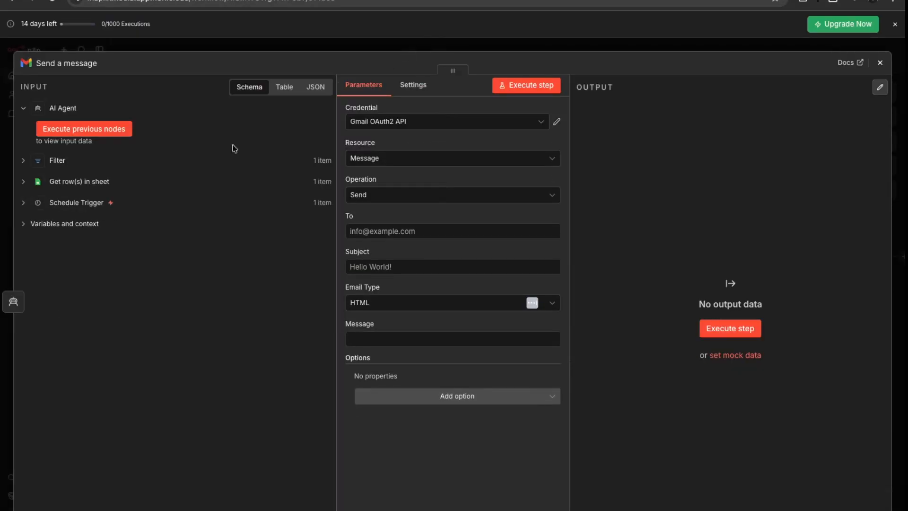
left_click(431, 199)
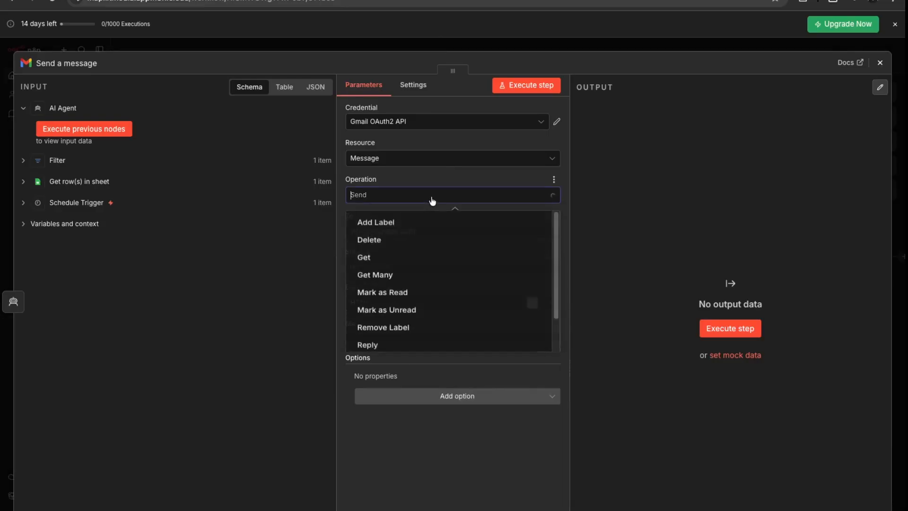
left_click(433, 177)
left_click(441, 161)
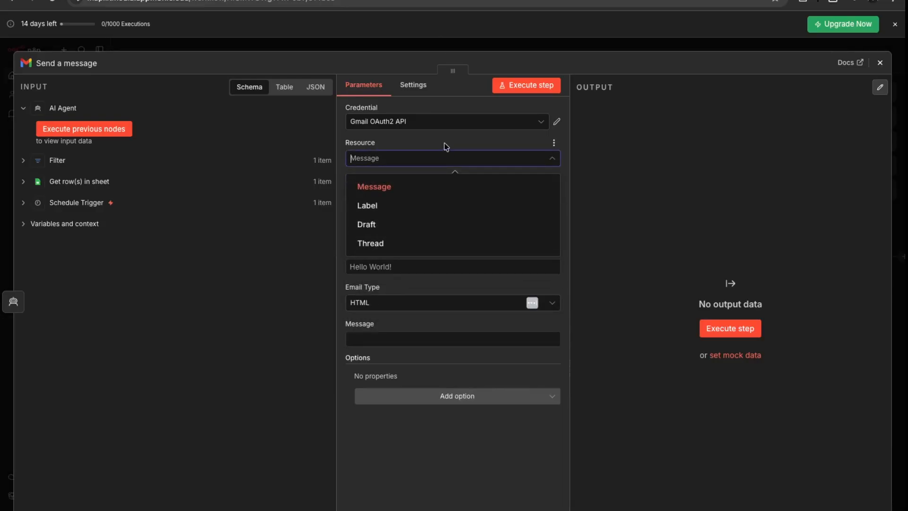
left_click(446, 144)
Set To to the Filter's Email, subject 'Following Up', and the message body to the AI Agent output.
left_click(409, 233)
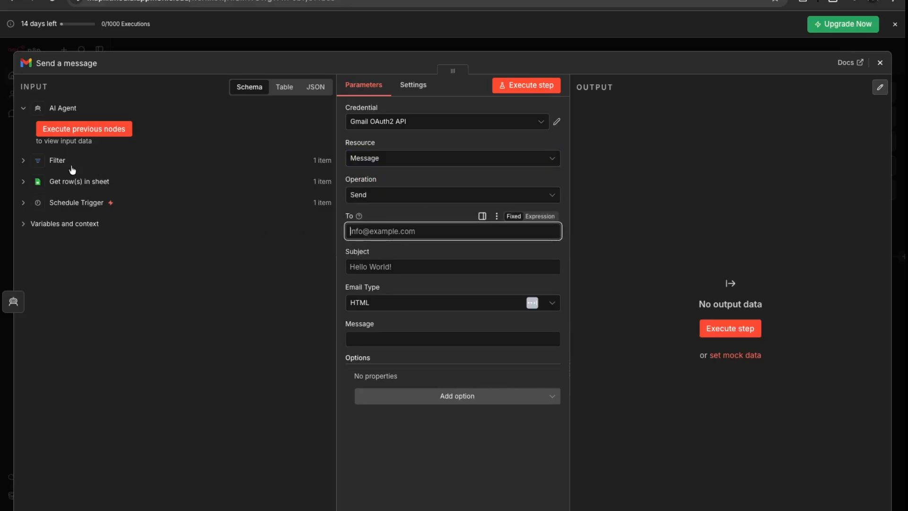
left_click(24, 161)
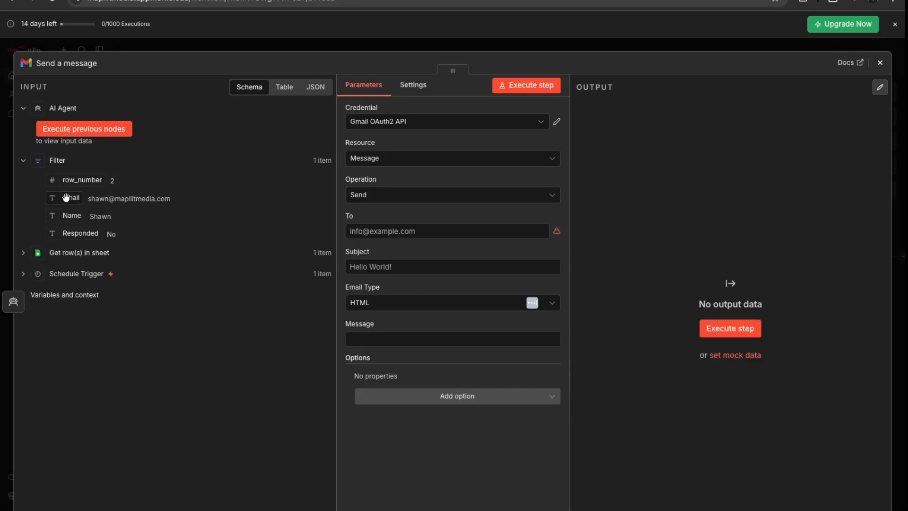
left_click_drag(67, 197, 450, 231)
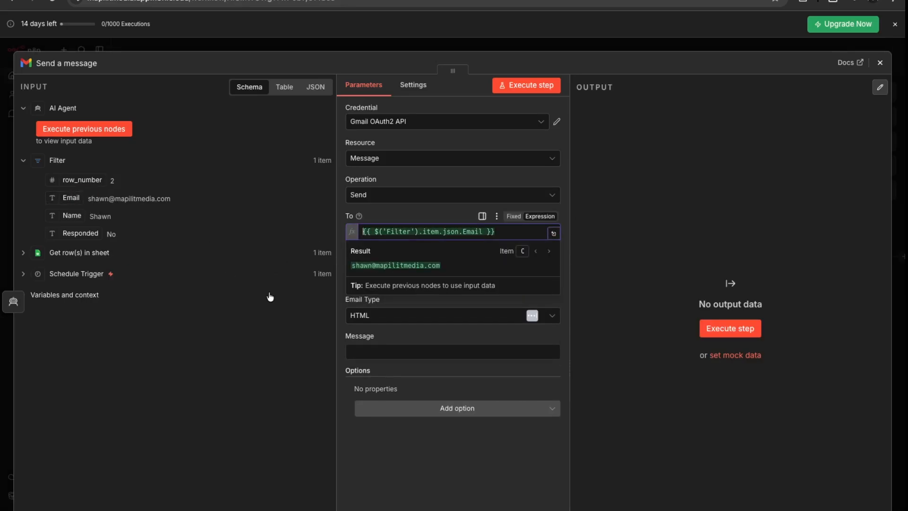
left_click(242, 304)
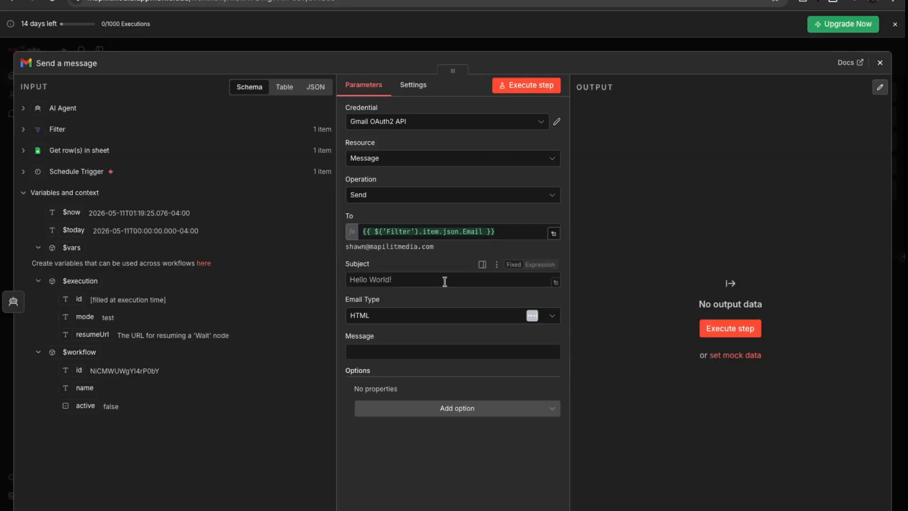
left_click(416, 283)
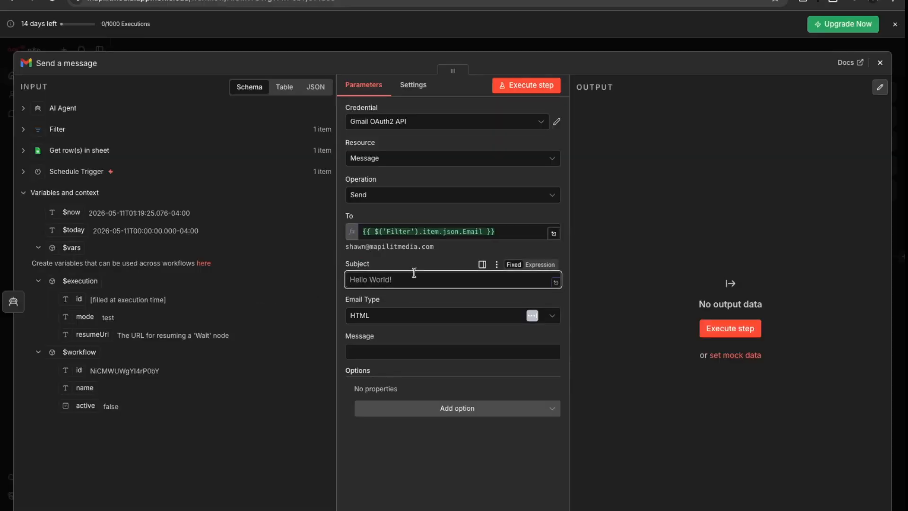
type("Following Up")
left_click(23, 110)
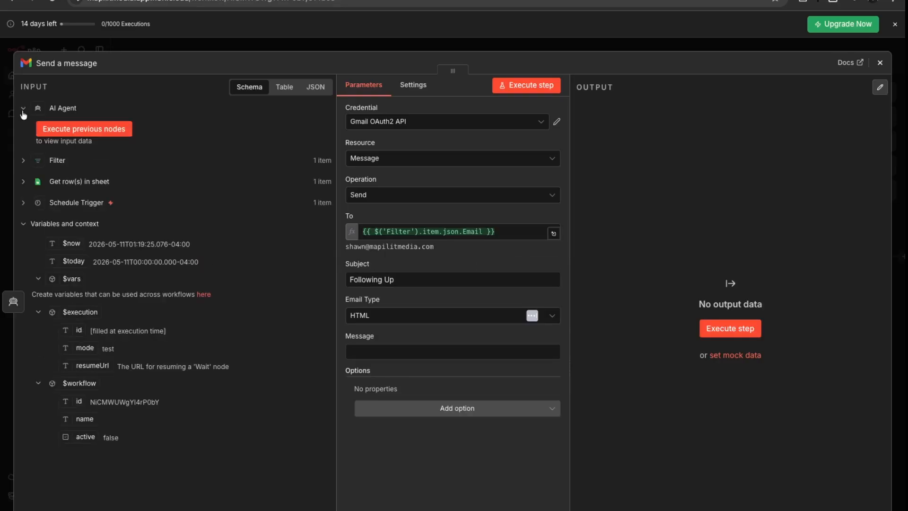
left_click(66, 135)
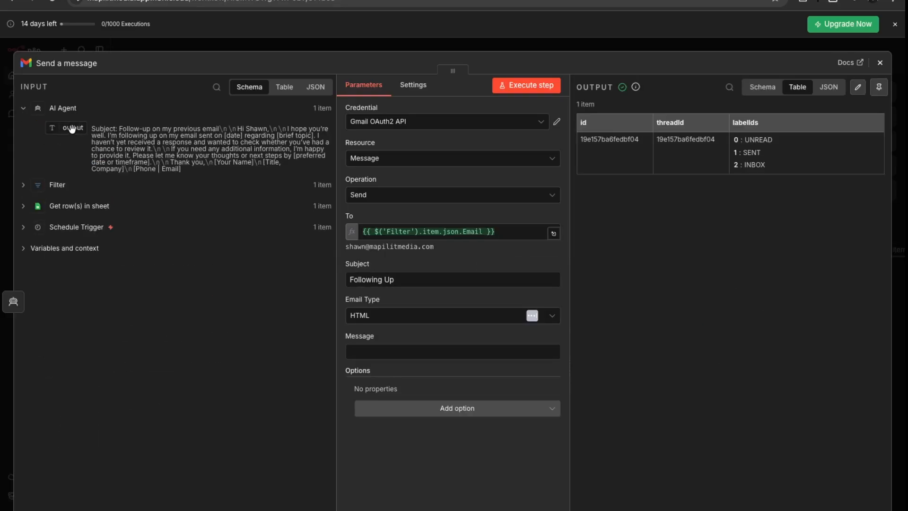
left_click_drag(72, 129, 373, 353)
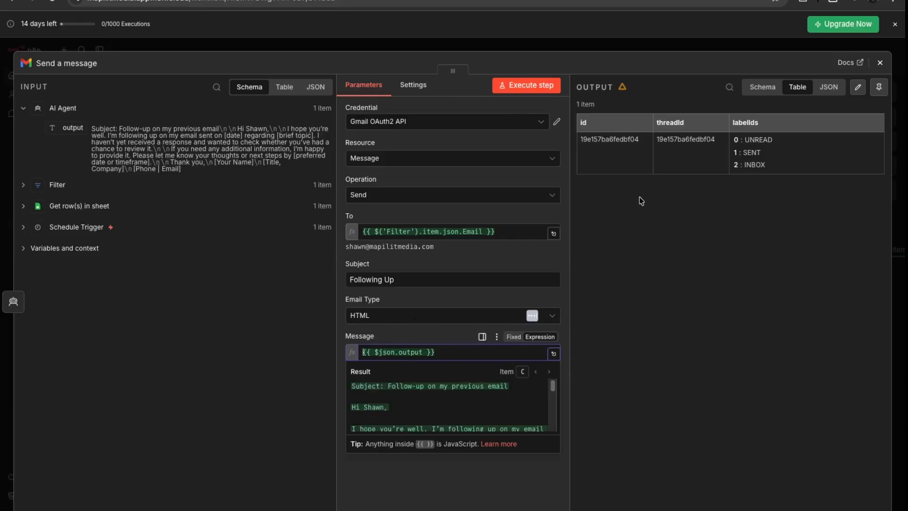
left_click(880, 62)
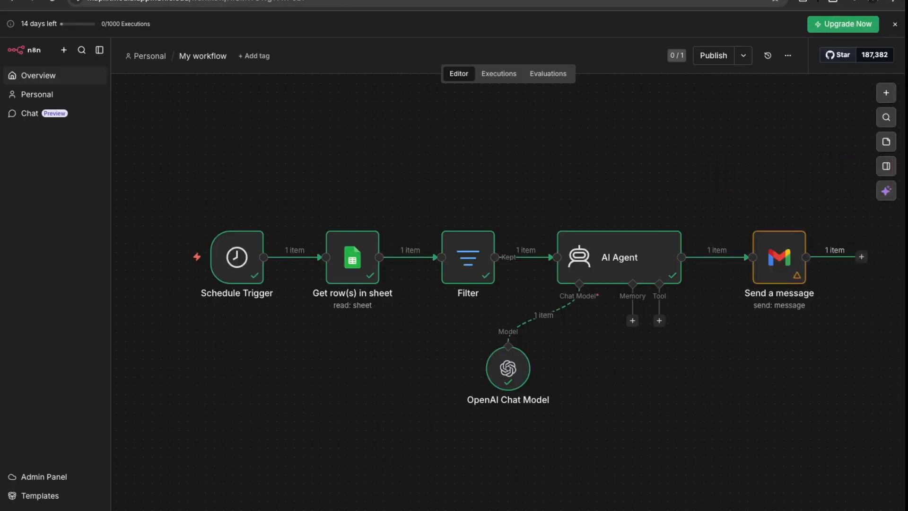
Execute the full workflow and watch each node run until the follow-up email is sent.
left_click(496, 509)
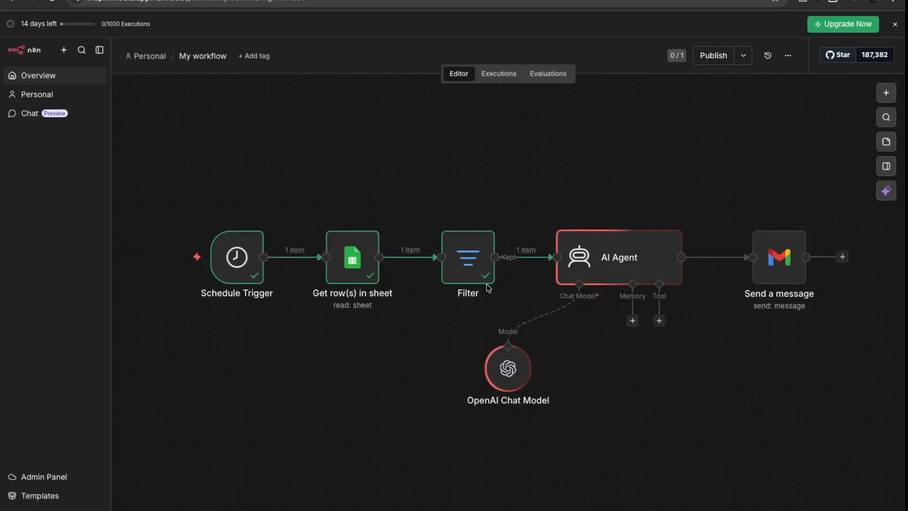
mouse_move(602, 282)
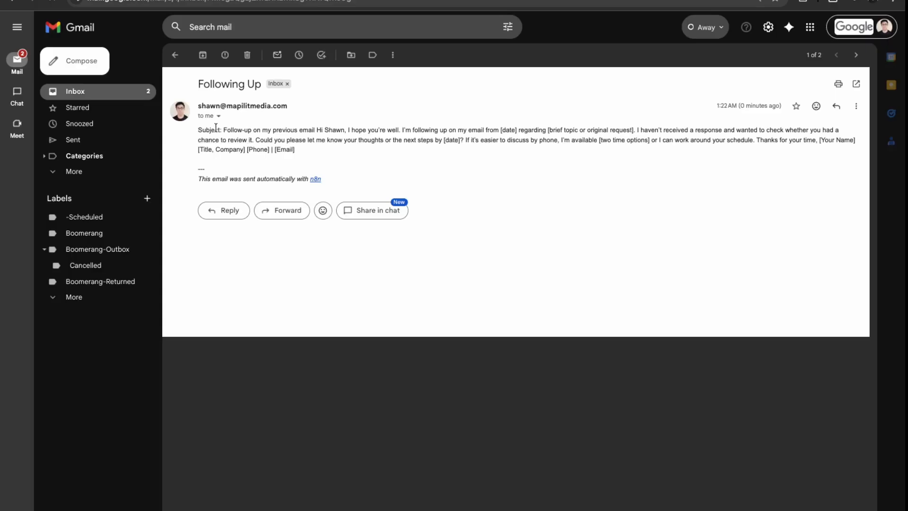
Review the received 'Following Up' email's sender details and AI-generated body text in Gmail.
left_click(219, 116)
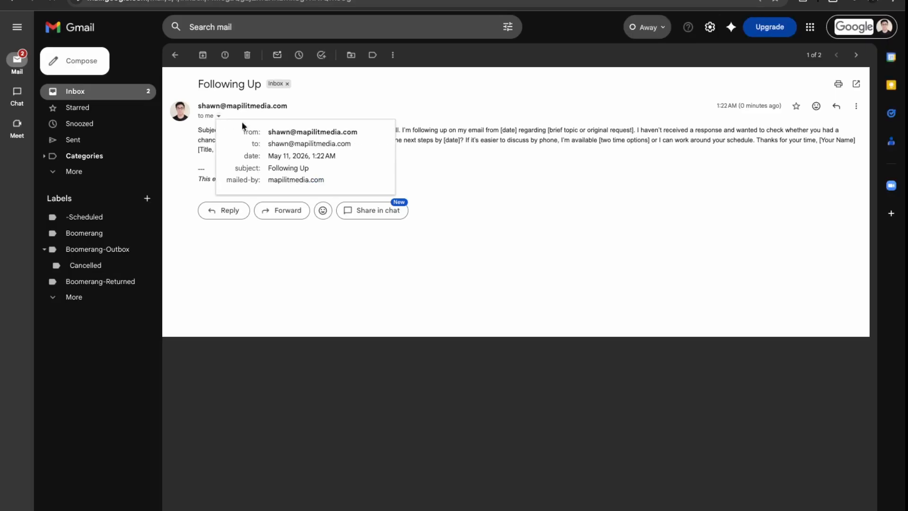
left_click(463, 153)
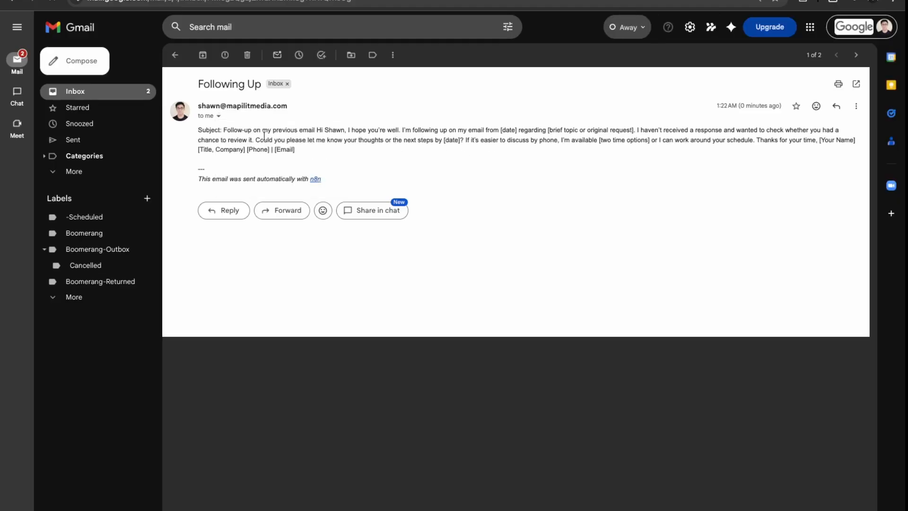
left_click_drag(225, 129, 285, 153)
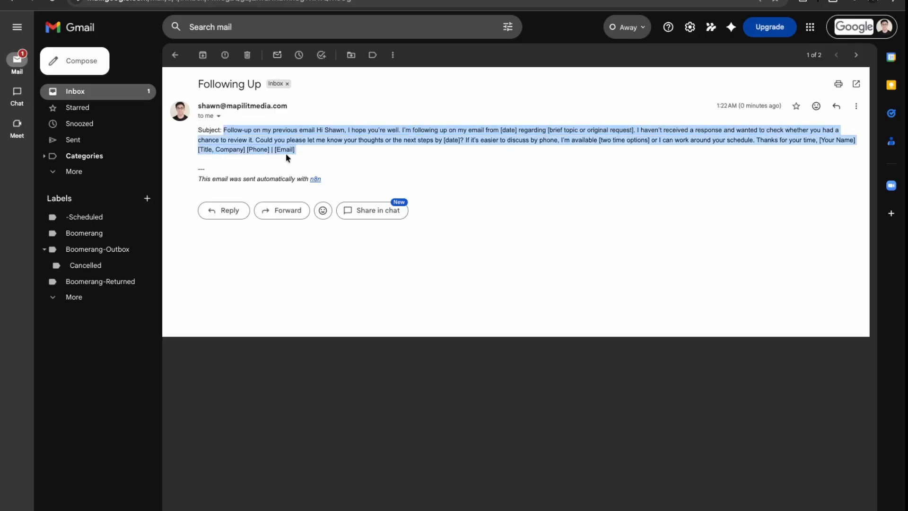
left_click_drag(353, 154, 234, 143)
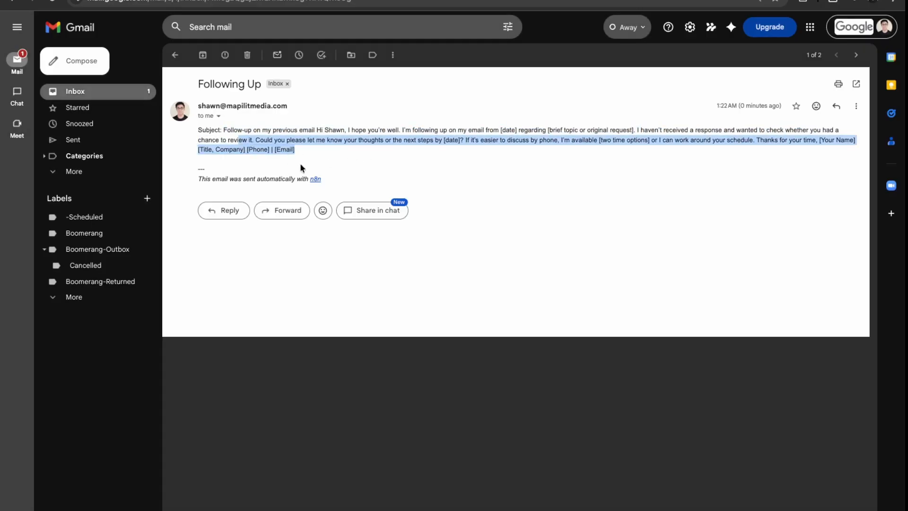
left_click(363, 163)
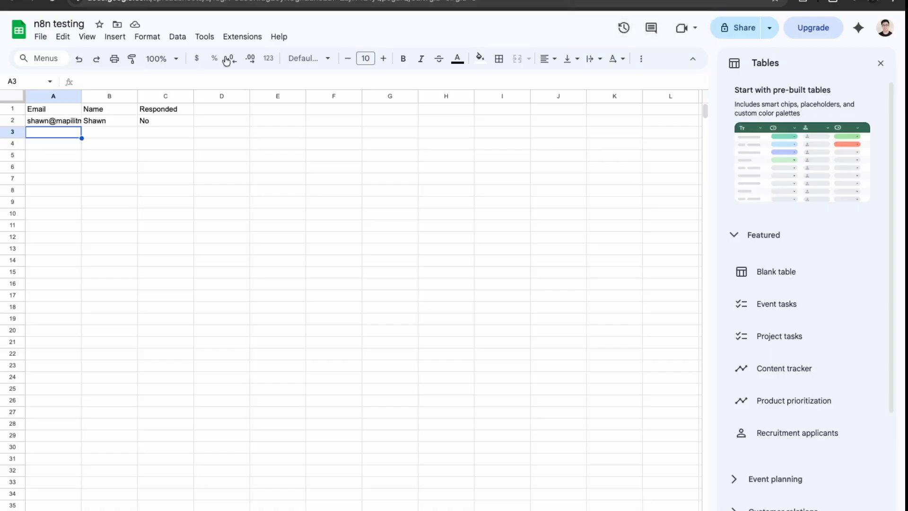
Set the contact's Responded cell C2 in 'n8n testing' to Yes, then return to n8n.
left_click(52, 123)
left_click(175, 122)
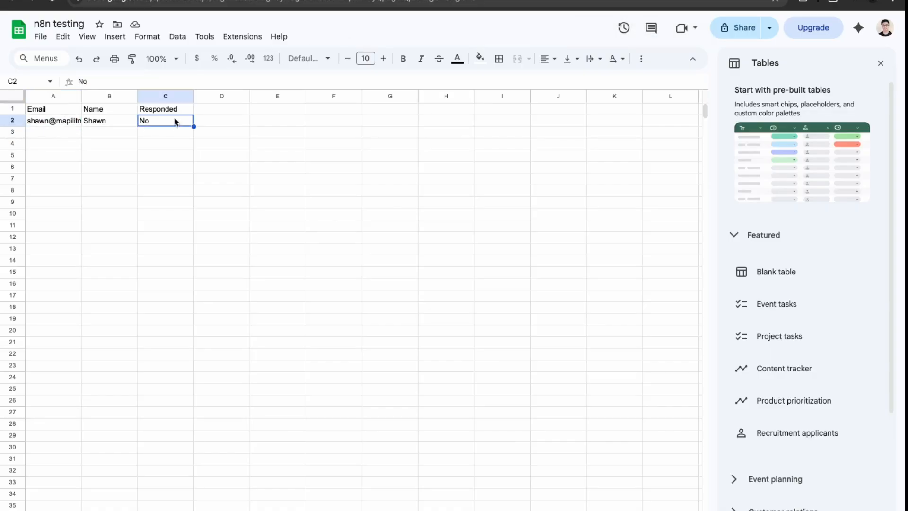
type("Yes")
key("Return")
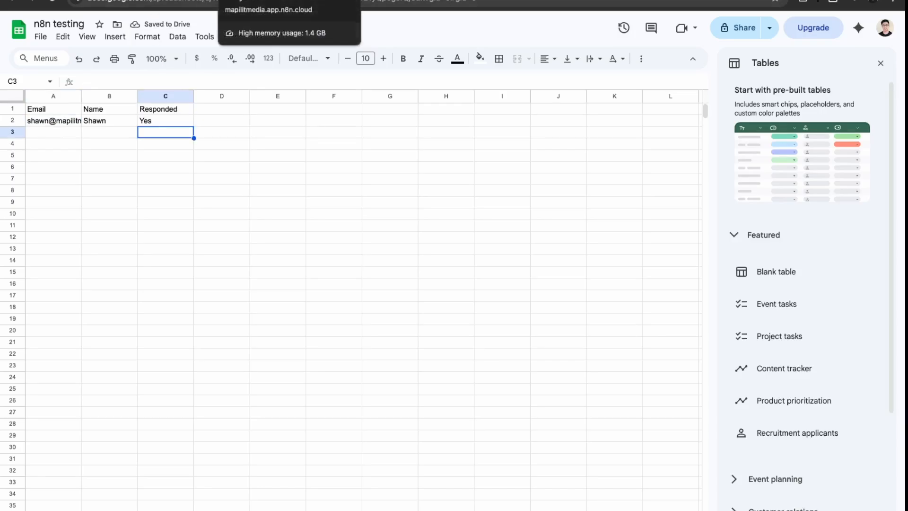
left_click(265, 1)
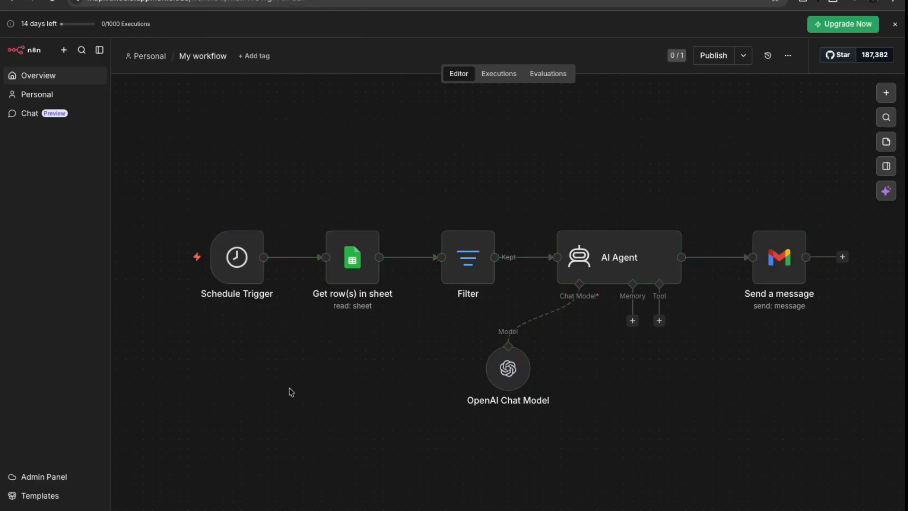
Rerun the workflow and check the Filter's Discarded output now holds the Responded=Yes row.
key("ctrl+Return")
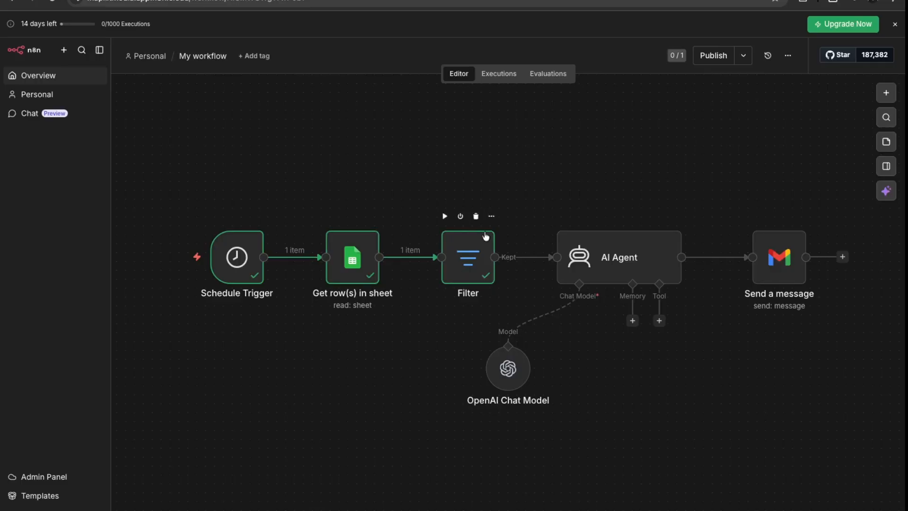
left_click(491, 216)
left_click(526, 238)
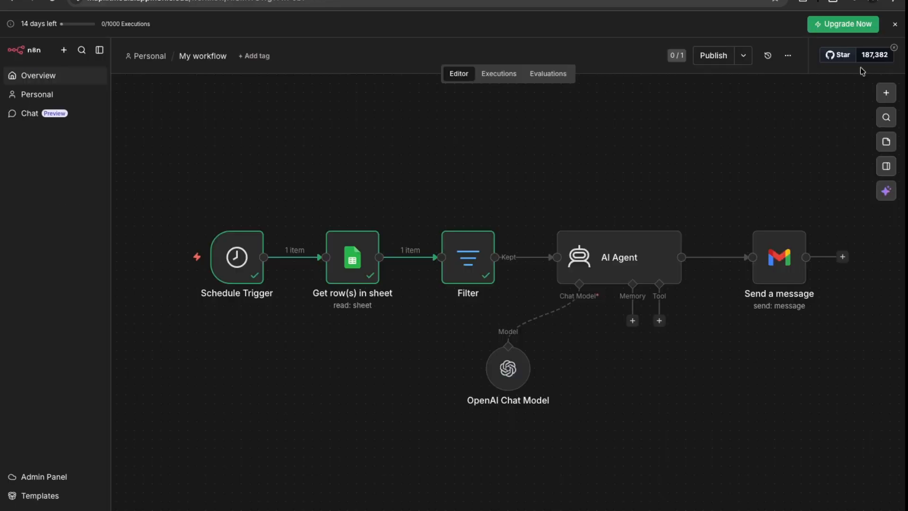
left_click(880, 62)
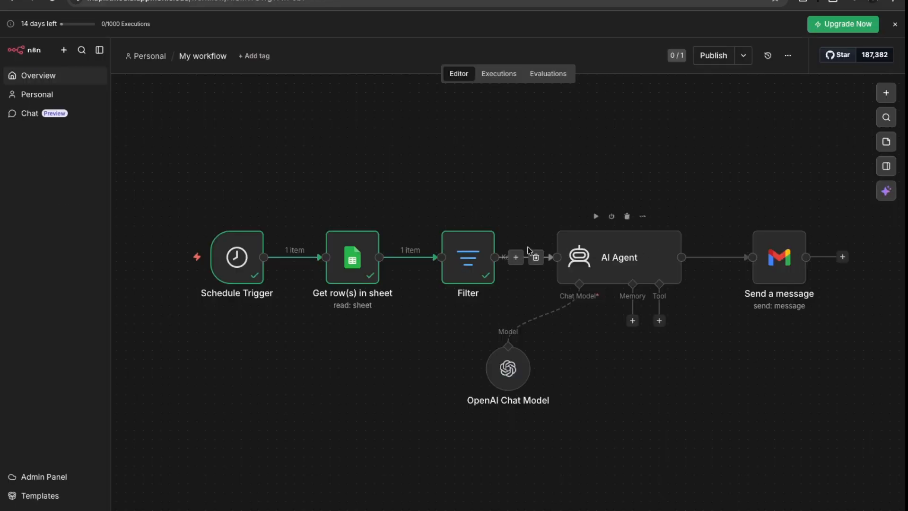